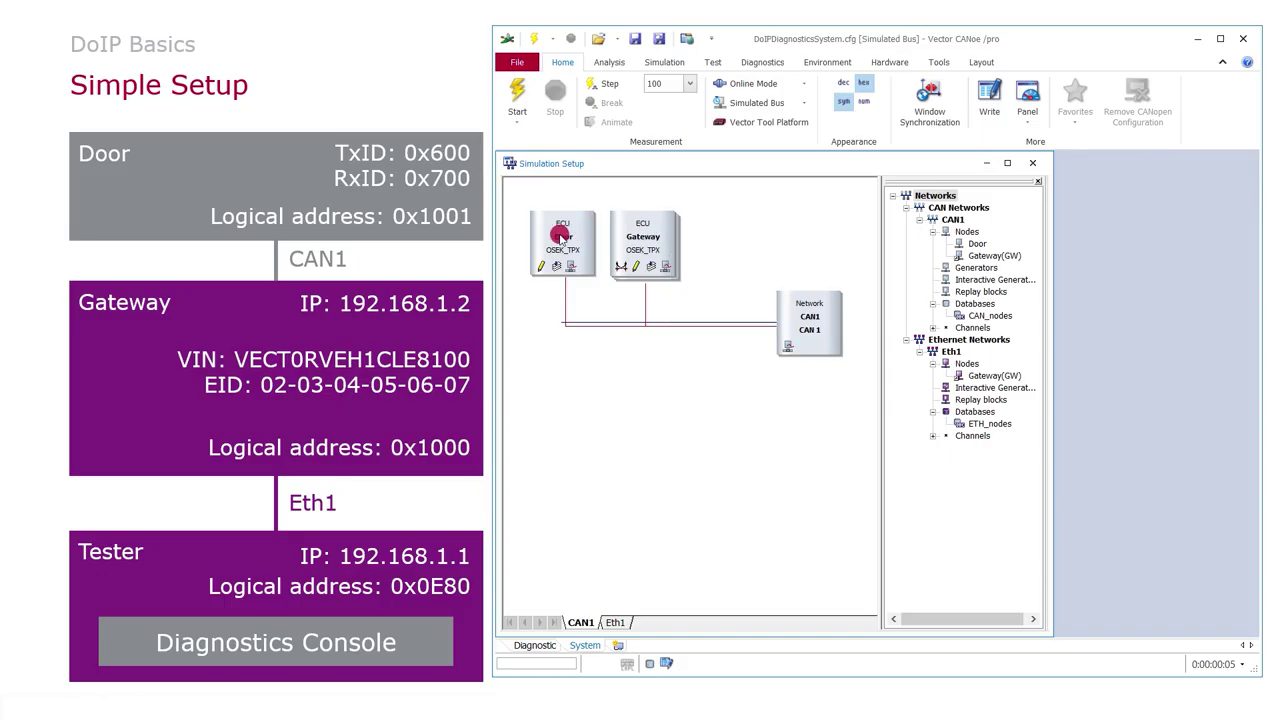
# Review the Door and Gateway ECUs in the simulation setup across the Eth1 and CAN1 views
pyautogui.moveTo(565, 237)
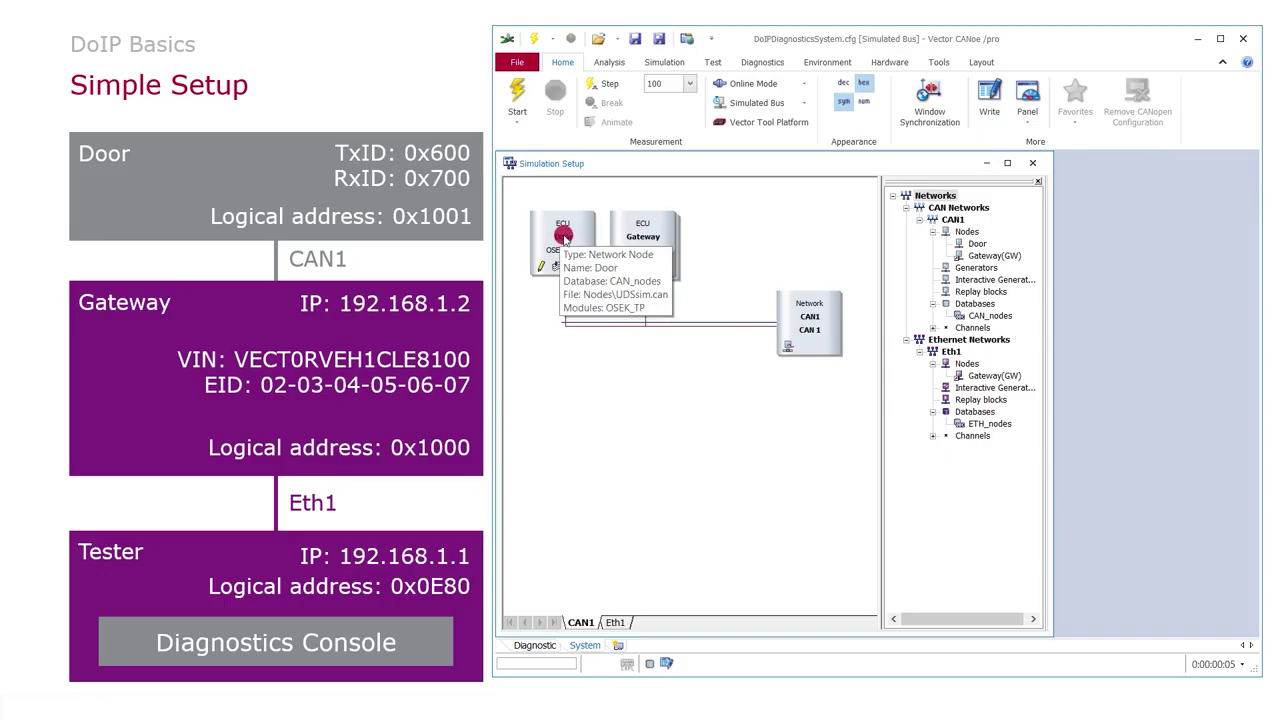
pyautogui.click(658, 232)
pyautogui.click(587, 240)
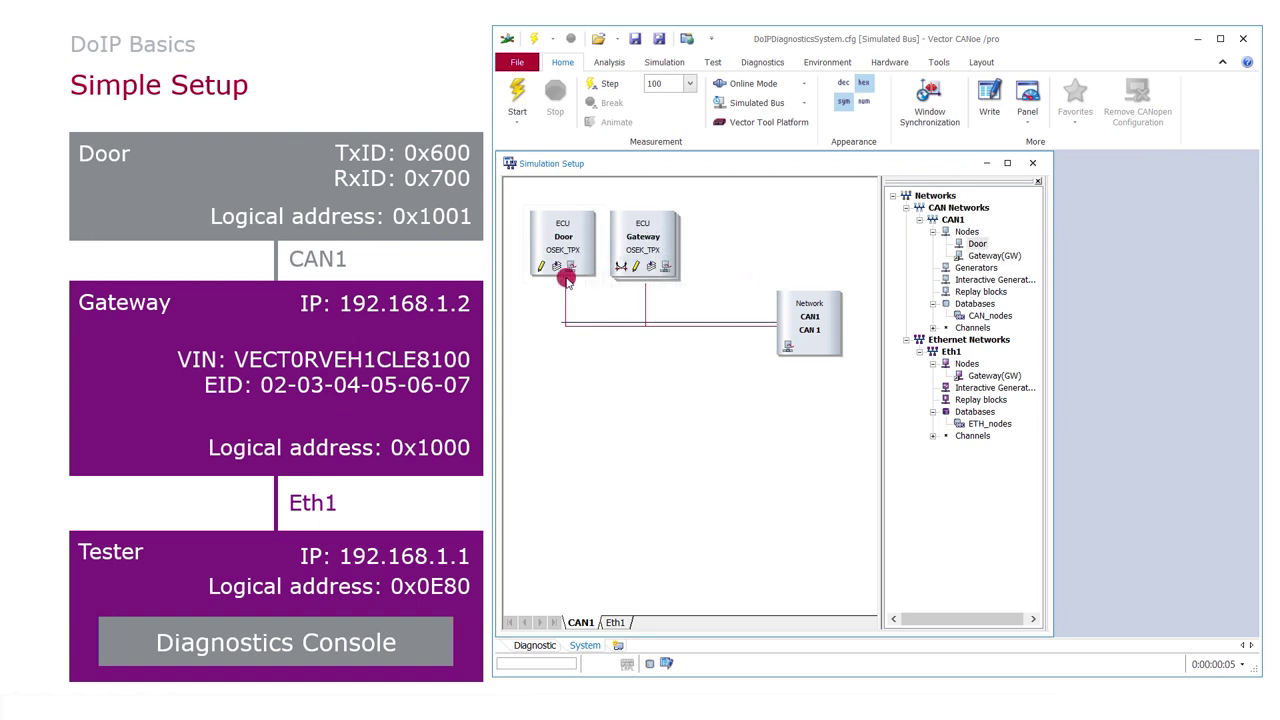
pyautogui.click(620, 622)
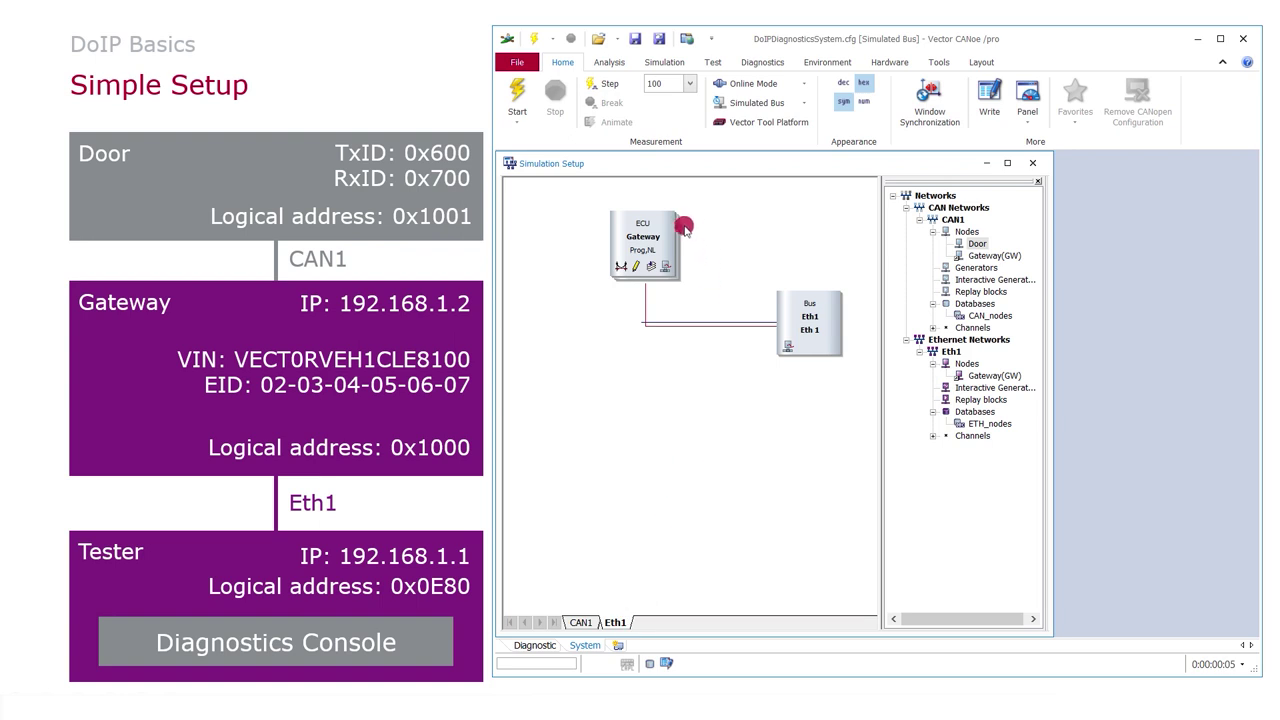
pyautogui.rightClick(648, 252)
pyautogui.click(640, 469)
pyautogui.click(580, 622)
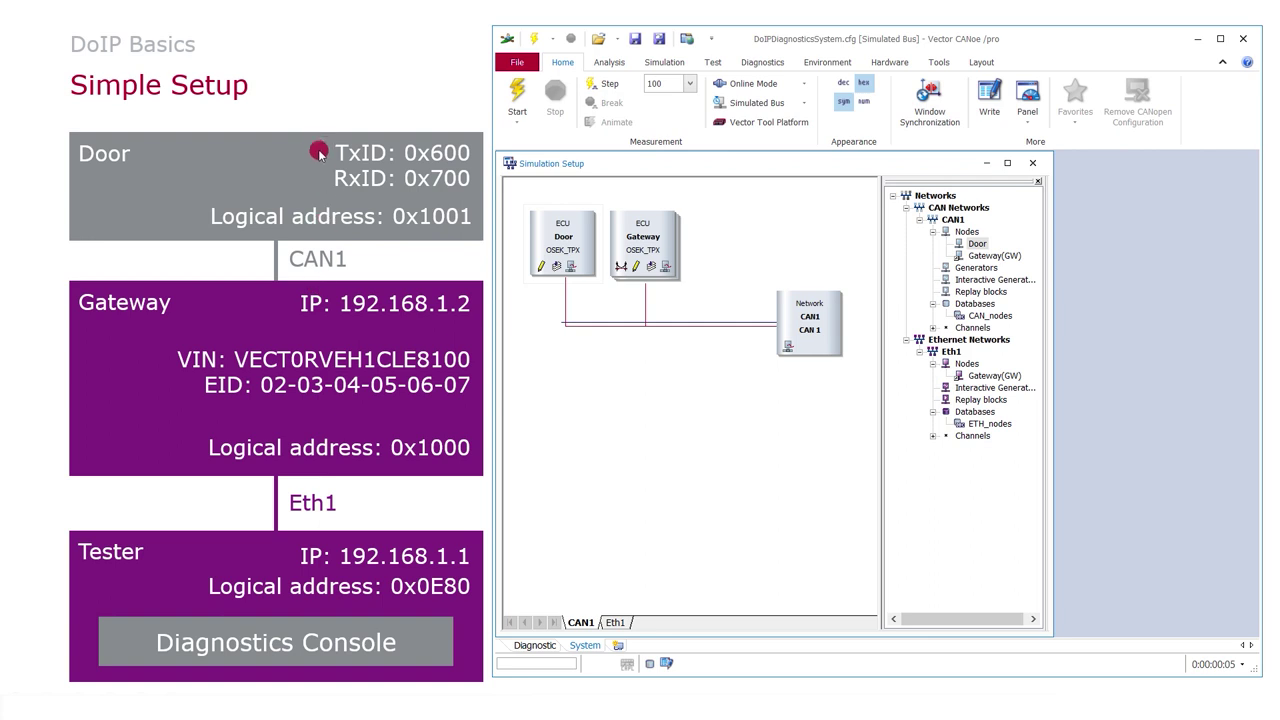
# Run a measurement that sends 10 01 Default Session to the Door ECU, then stop it
pyautogui.click(517, 90)
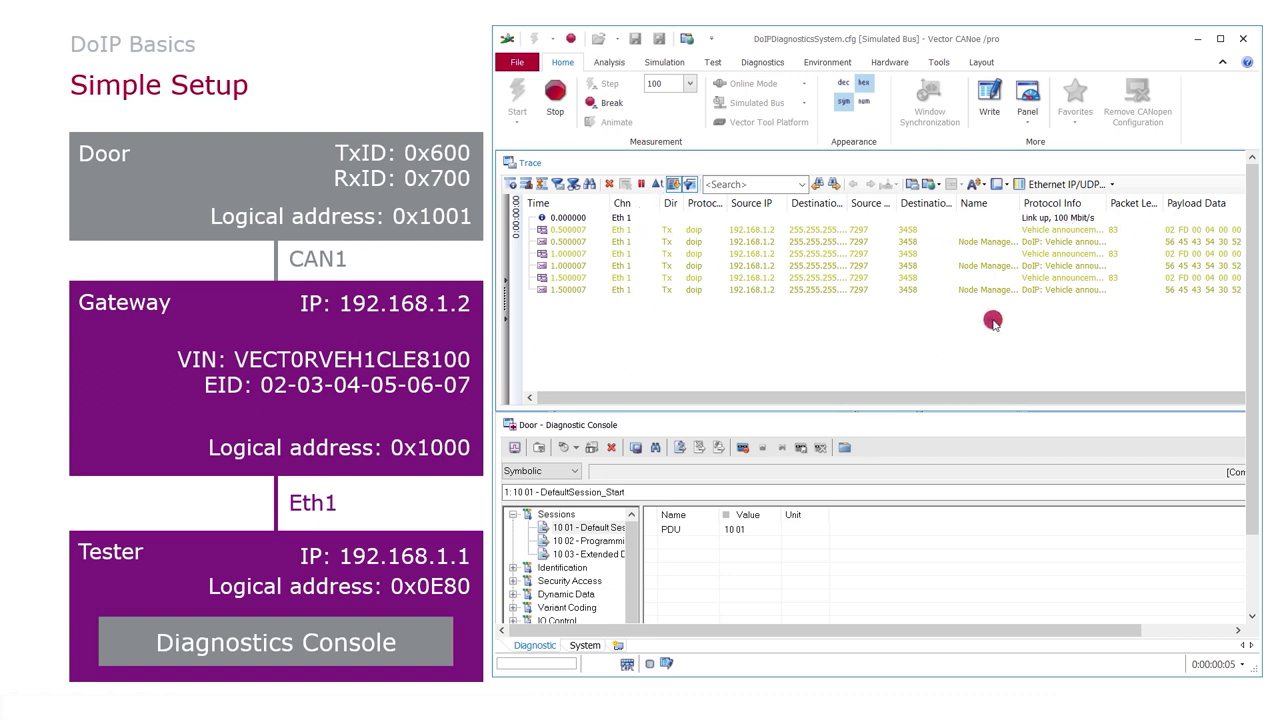
pyautogui.click(588, 527)
pyautogui.doubleClick(588, 527)
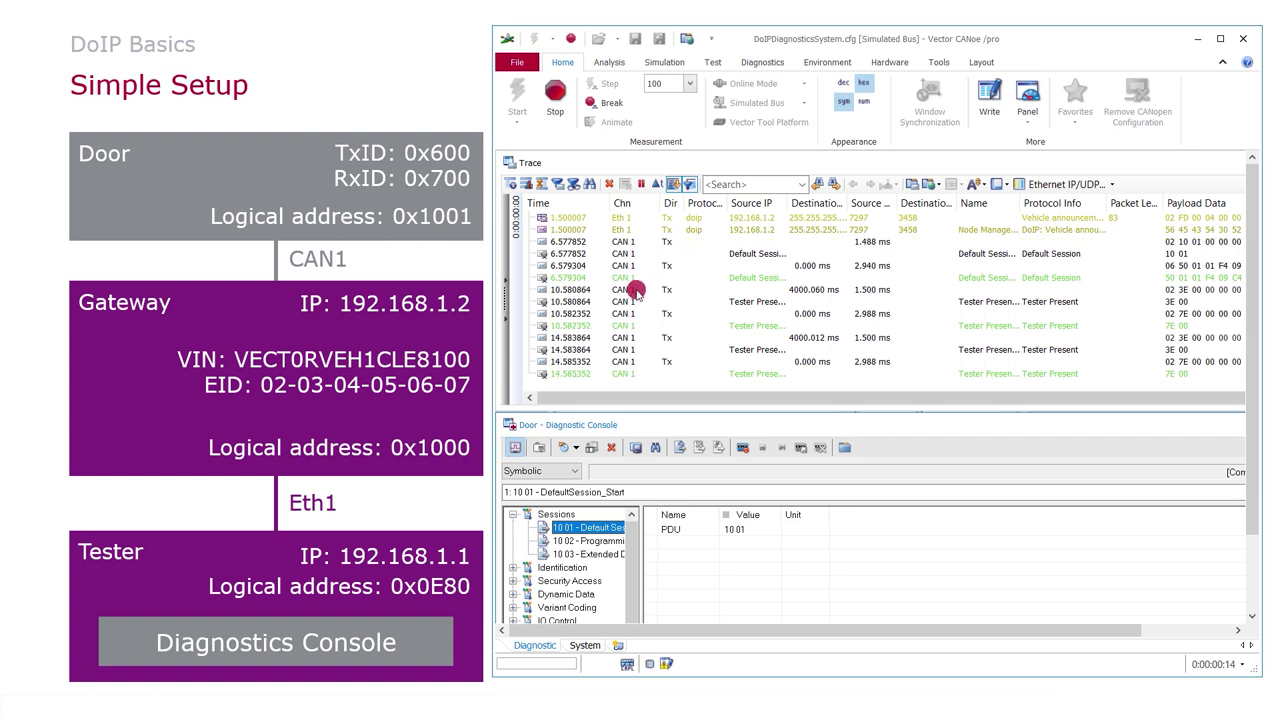
pyautogui.click(555, 95)
# Open the Diagnostics/ISO TP configuration and browse the CAN1, Door and GW descriptions
pyautogui.click(762, 62)
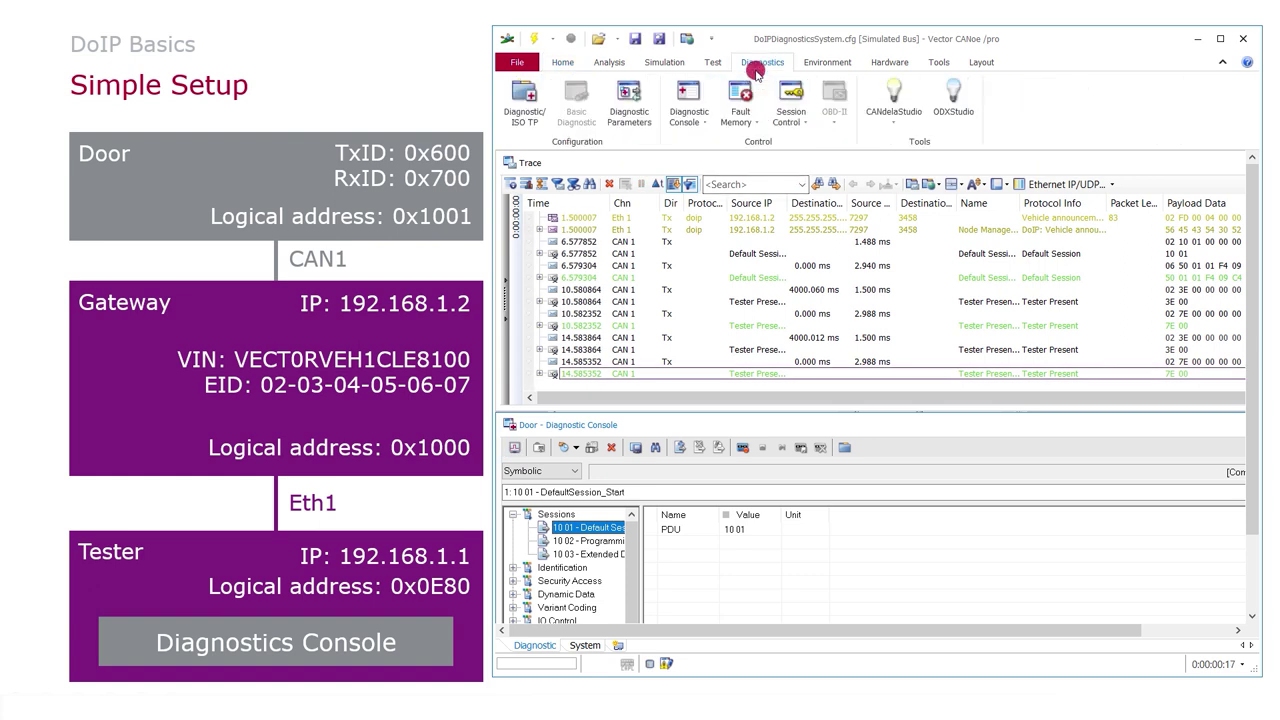
pyautogui.click(524, 100)
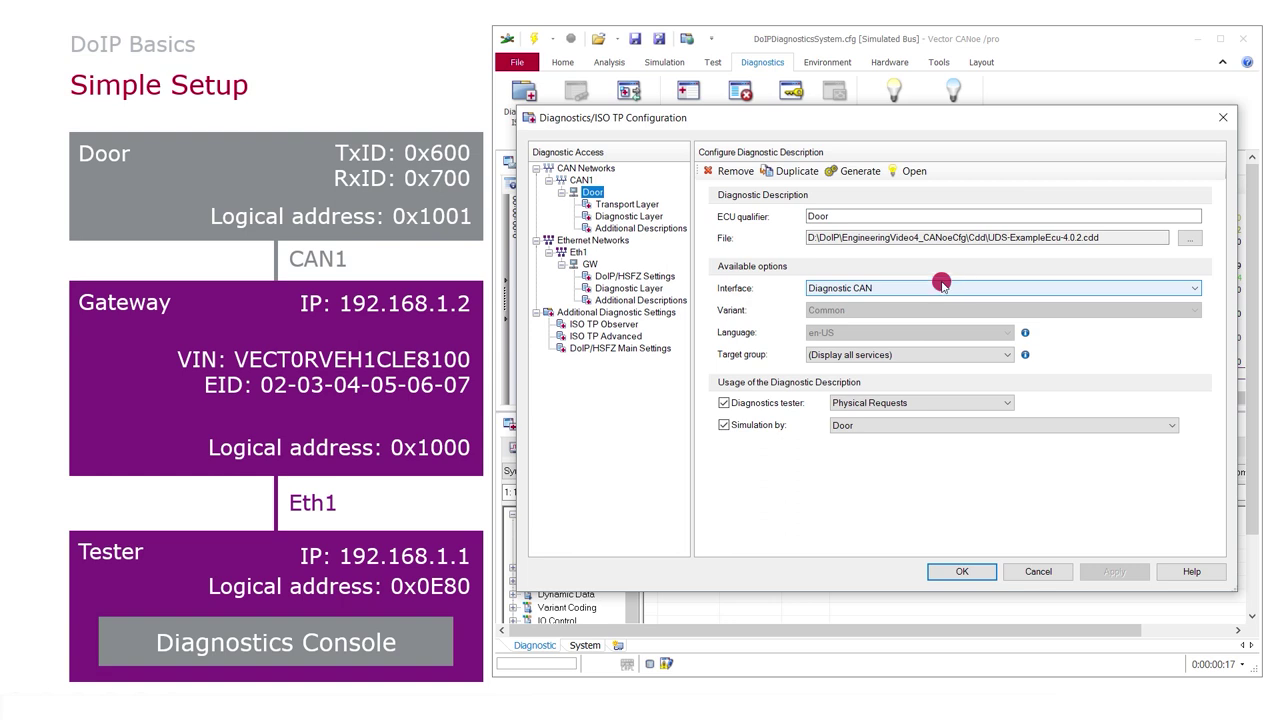
pyautogui.click(582, 180)
pyautogui.click(590, 192)
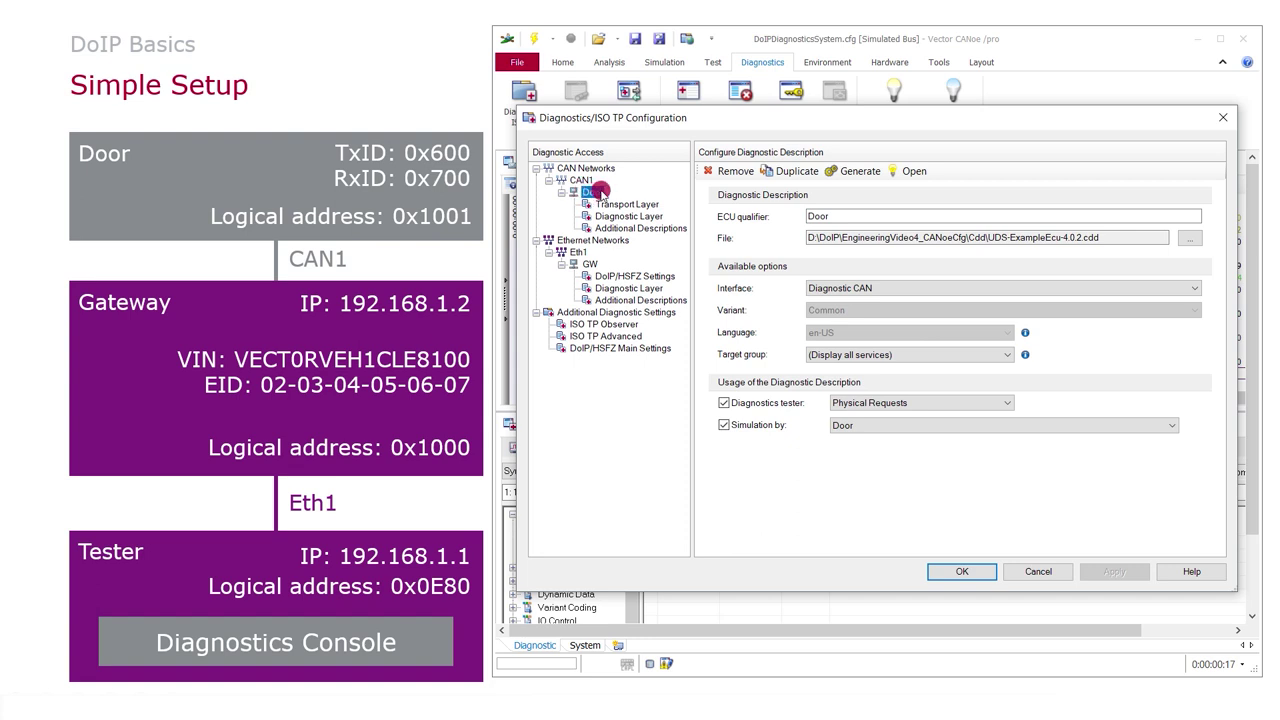
pyautogui.click(590, 263)
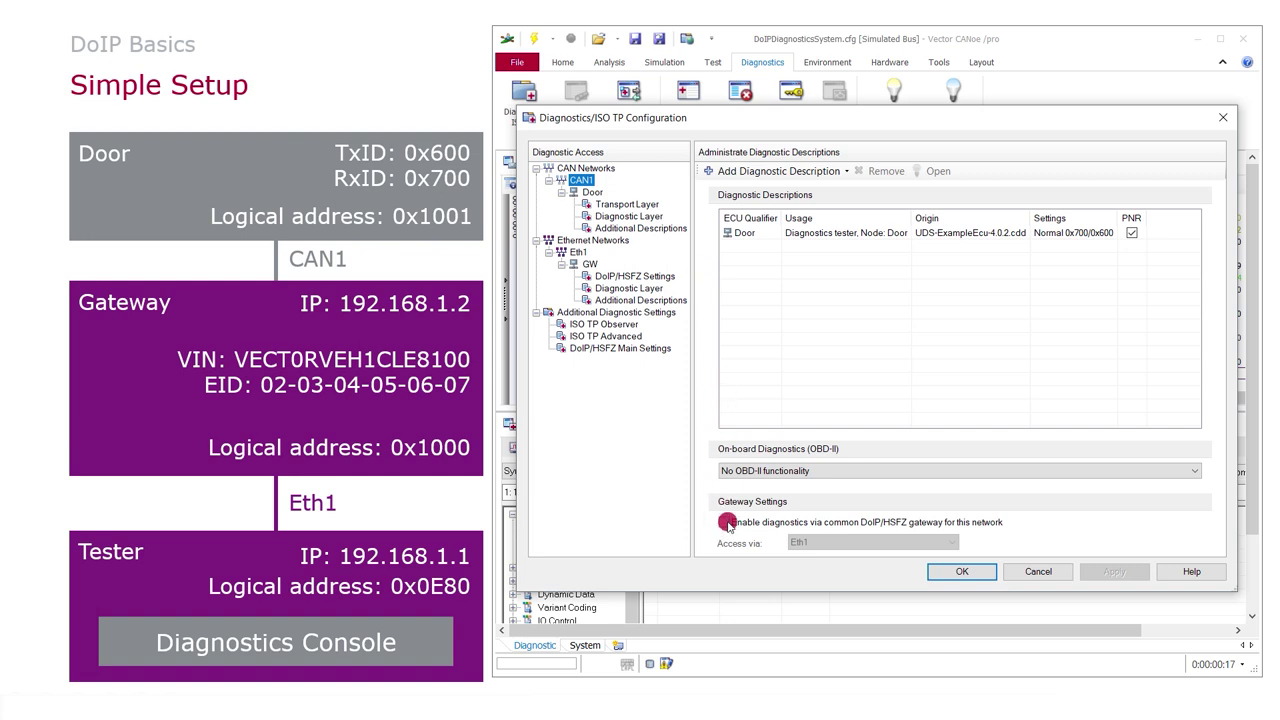
# Enable CAN1 diagnostics via the common DoIP/HSFZ gateway, with Eth1 as the access network
pyautogui.click(724, 522)
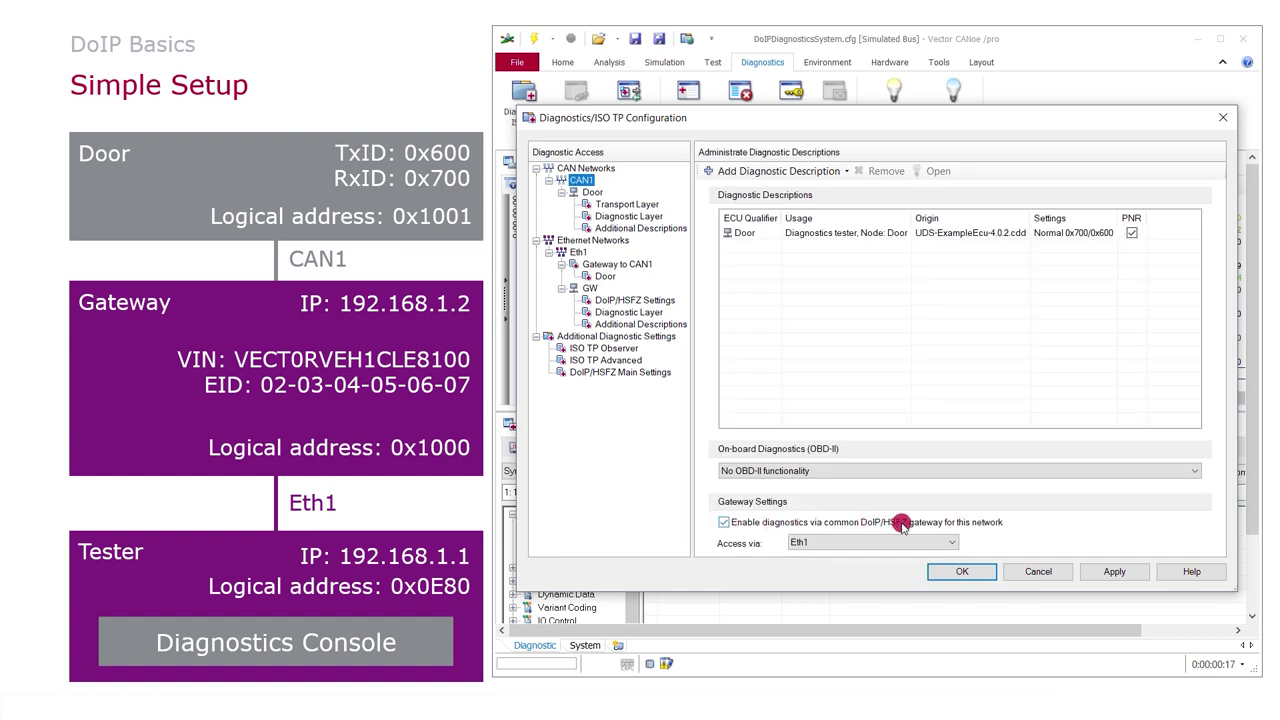
pyautogui.click(822, 542)
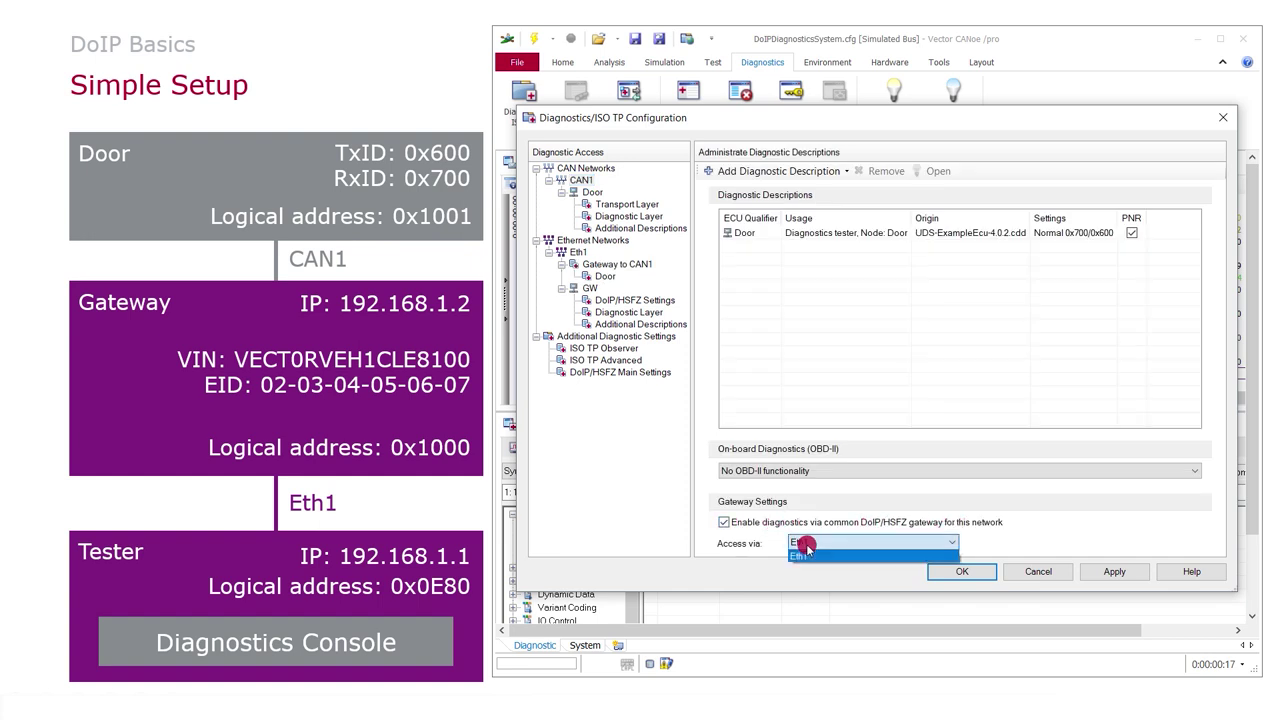
pyautogui.click(745, 541)
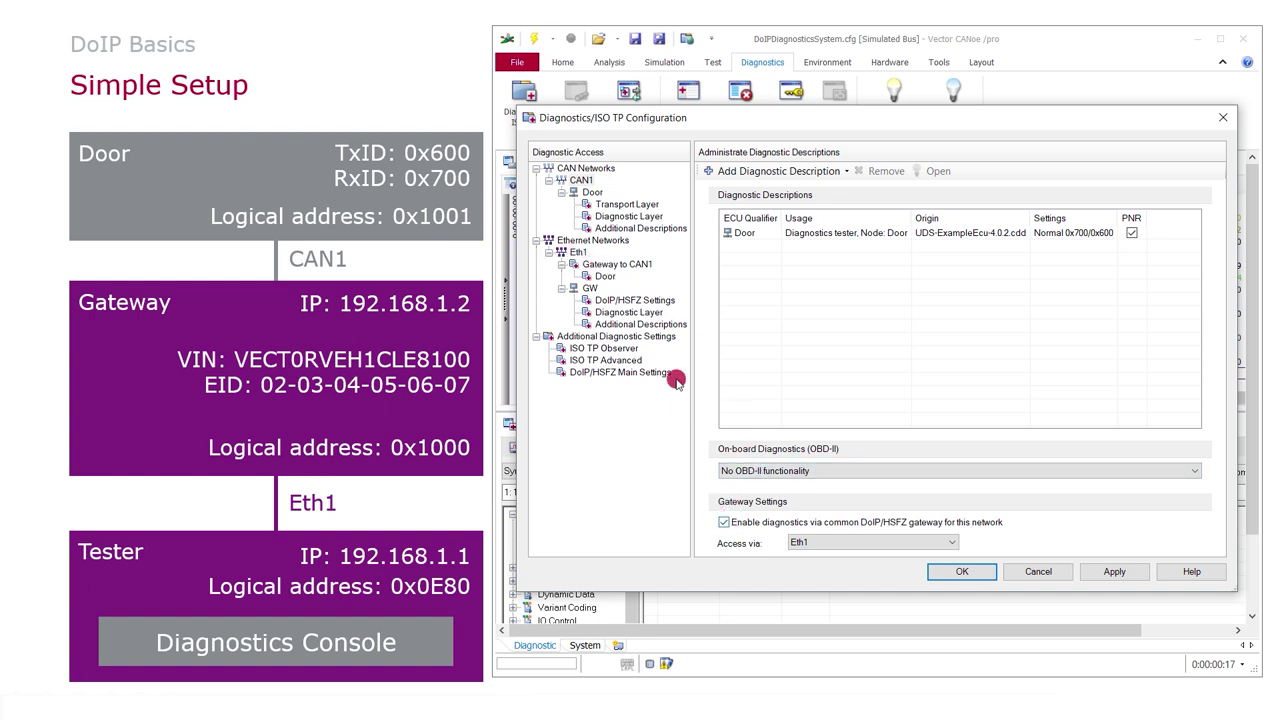
# Review the Gateway to CAN1 settings, then Door's description and CAN transport layer addressing
pyautogui.click(606, 264)
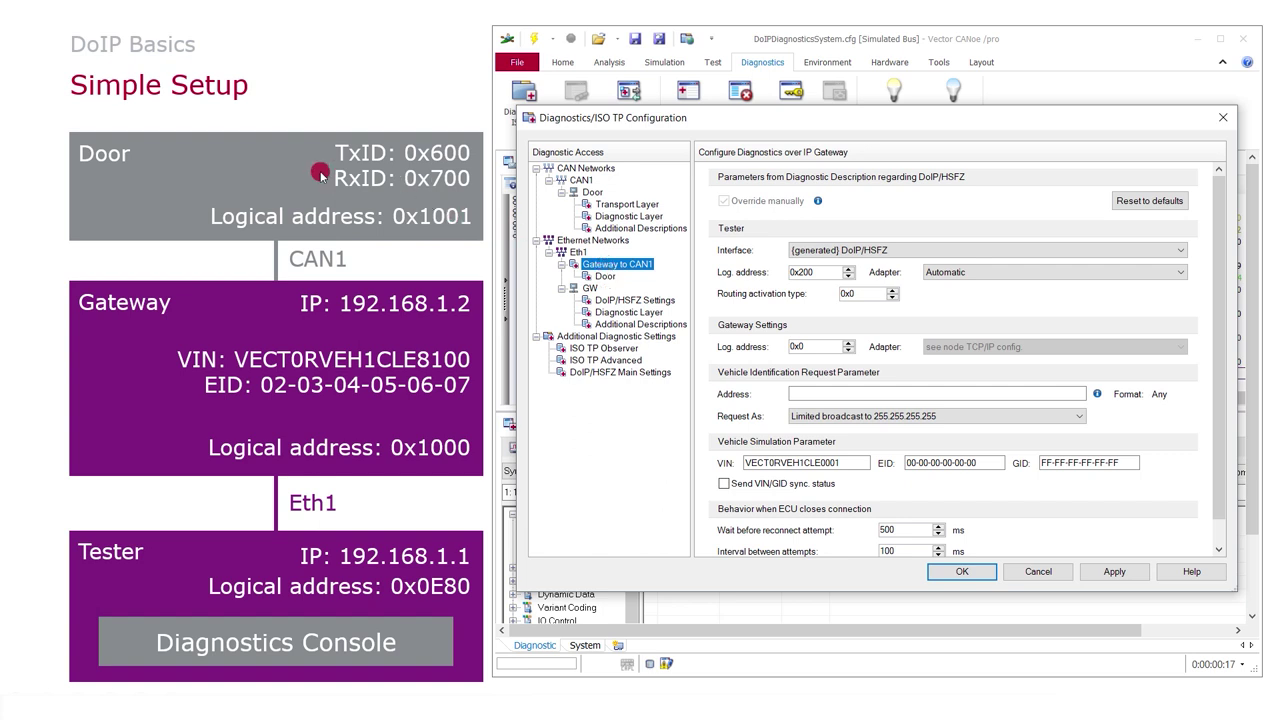
pyautogui.click(605, 277)
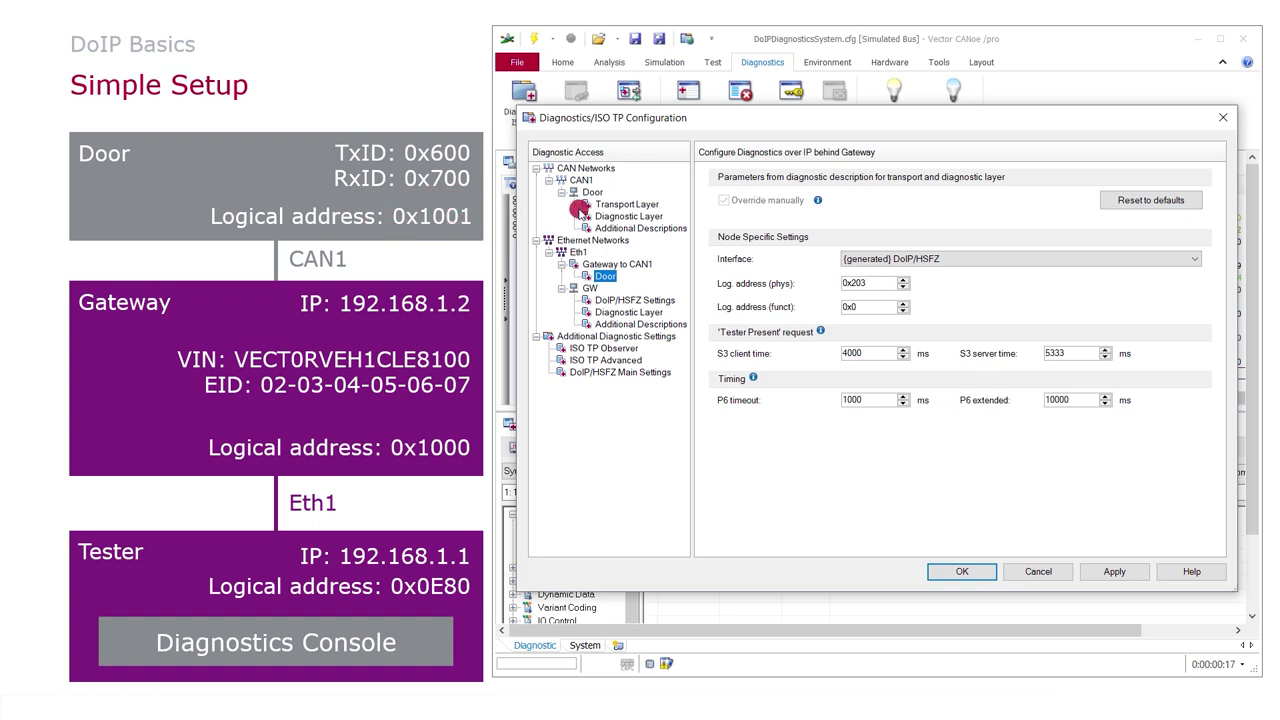
pyautogui.click(590, 192)
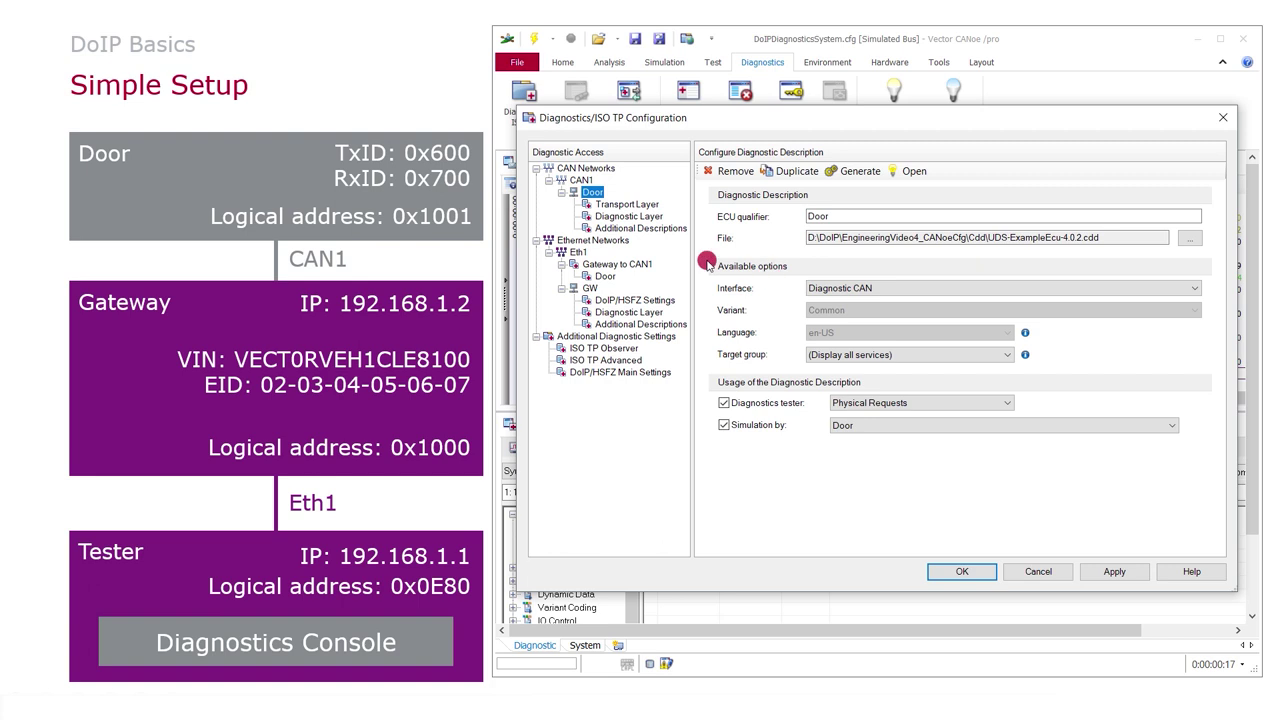
pyautogui.click(612, 204)
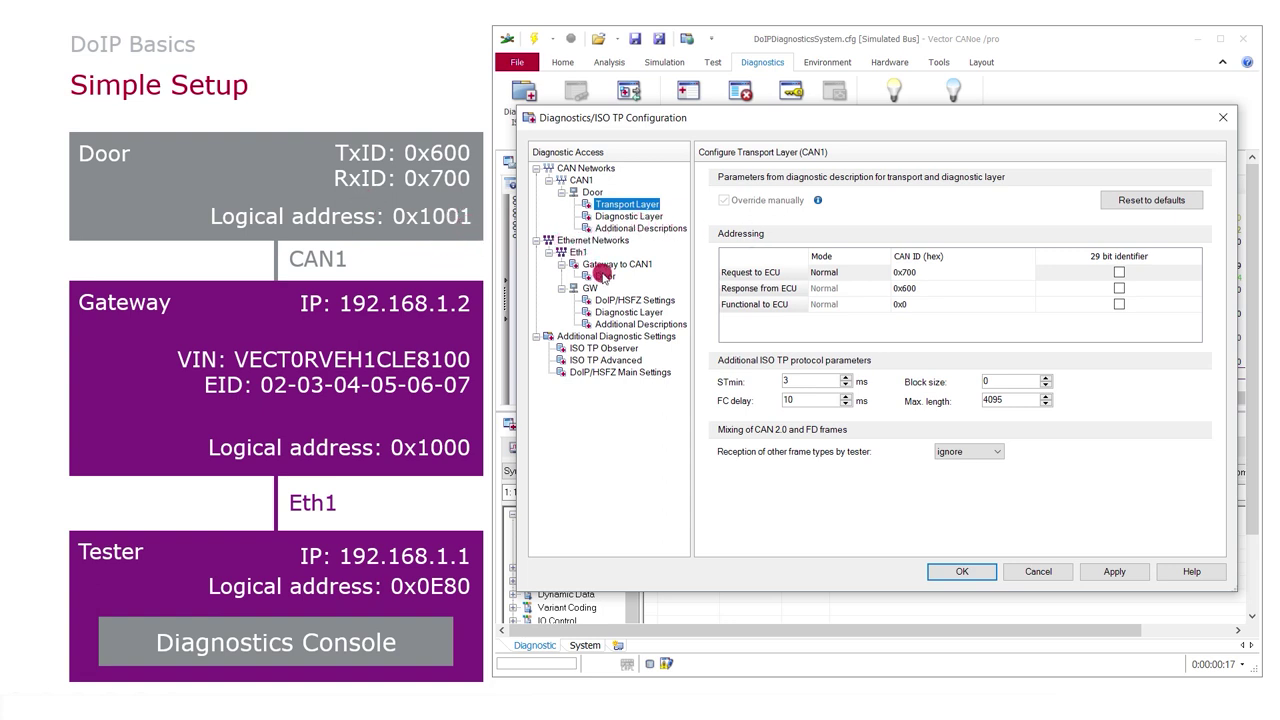
pyautogui.click(604, 276)
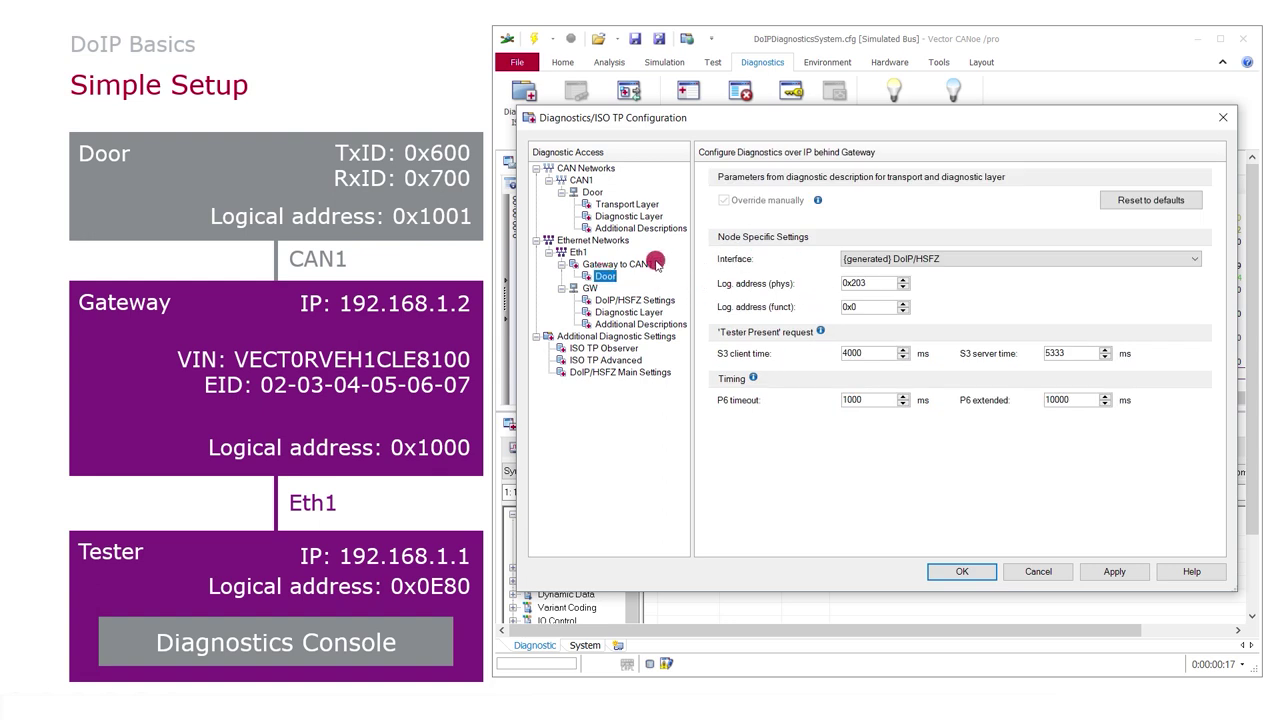
# Set the Gateway to CAN1 tester adapter to [Eth1] 192.168.1.1/24
pyautogui.click(604, 264)
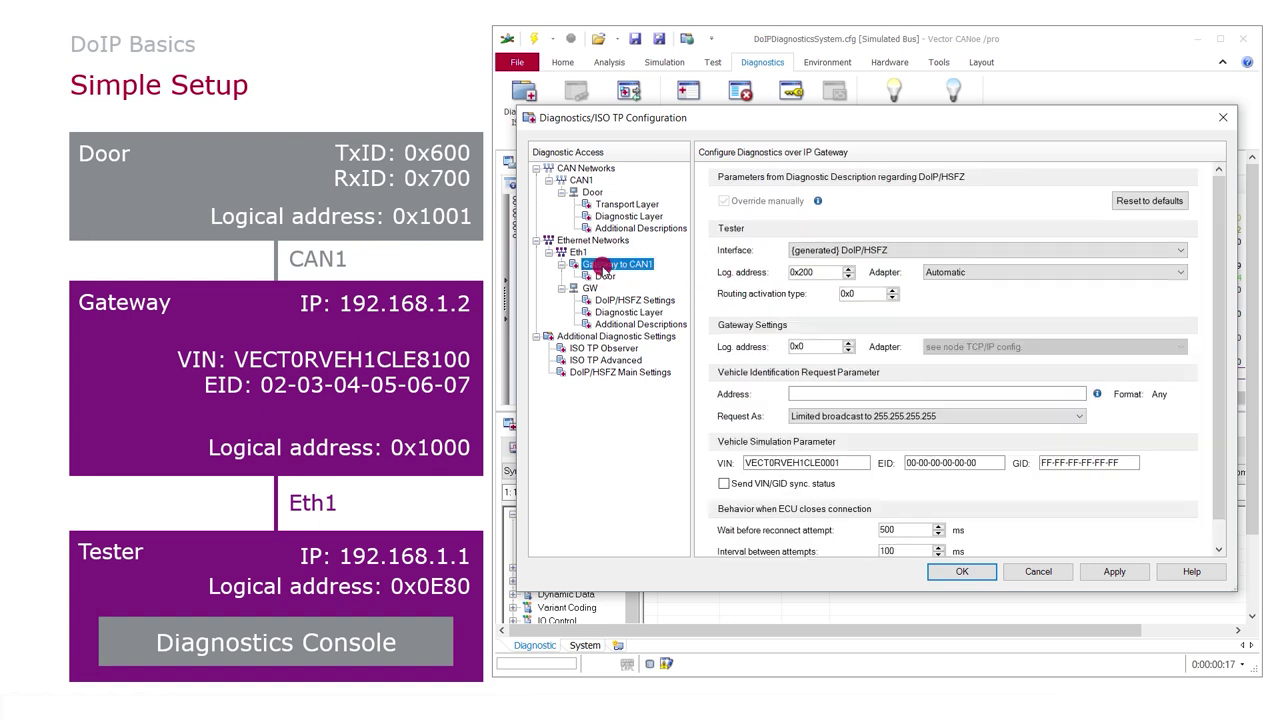
pyautogui.click(995, 273)
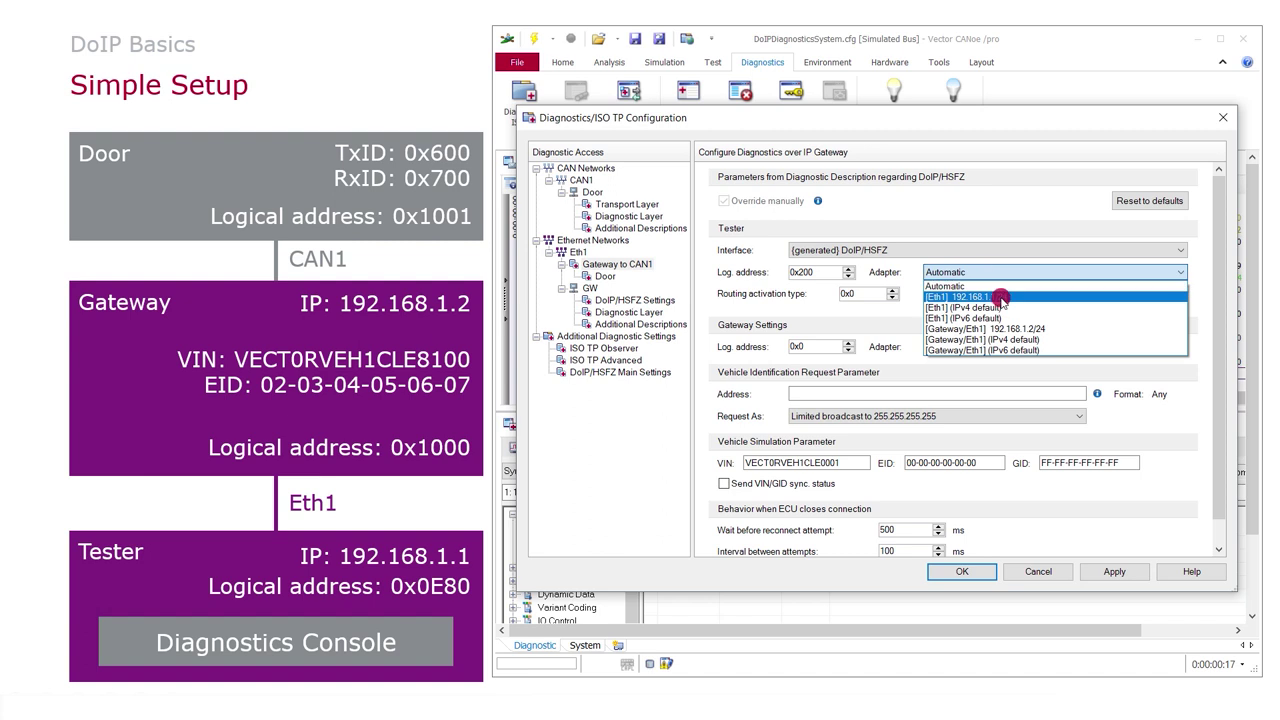
pyautogui.click(1001, 298)
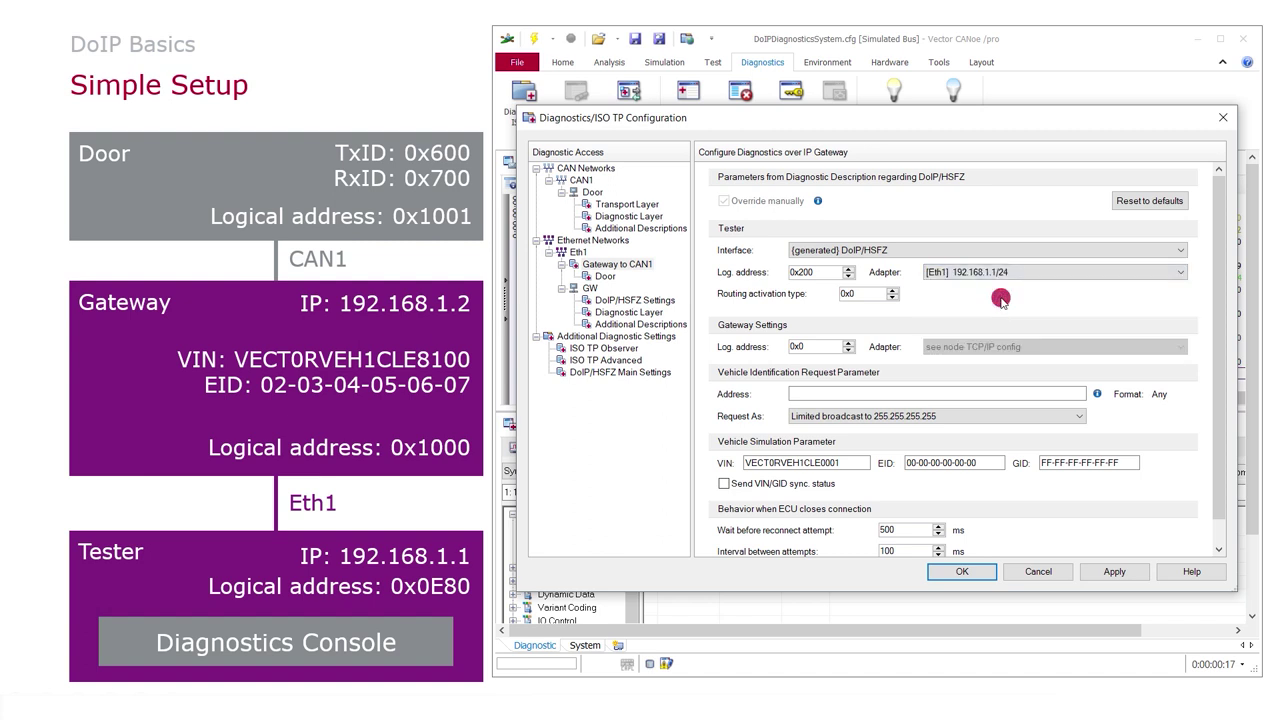
# Apply the configuration, restart the measurement and send the Default Session request via DoIP
pyautogui.click(975, 572)
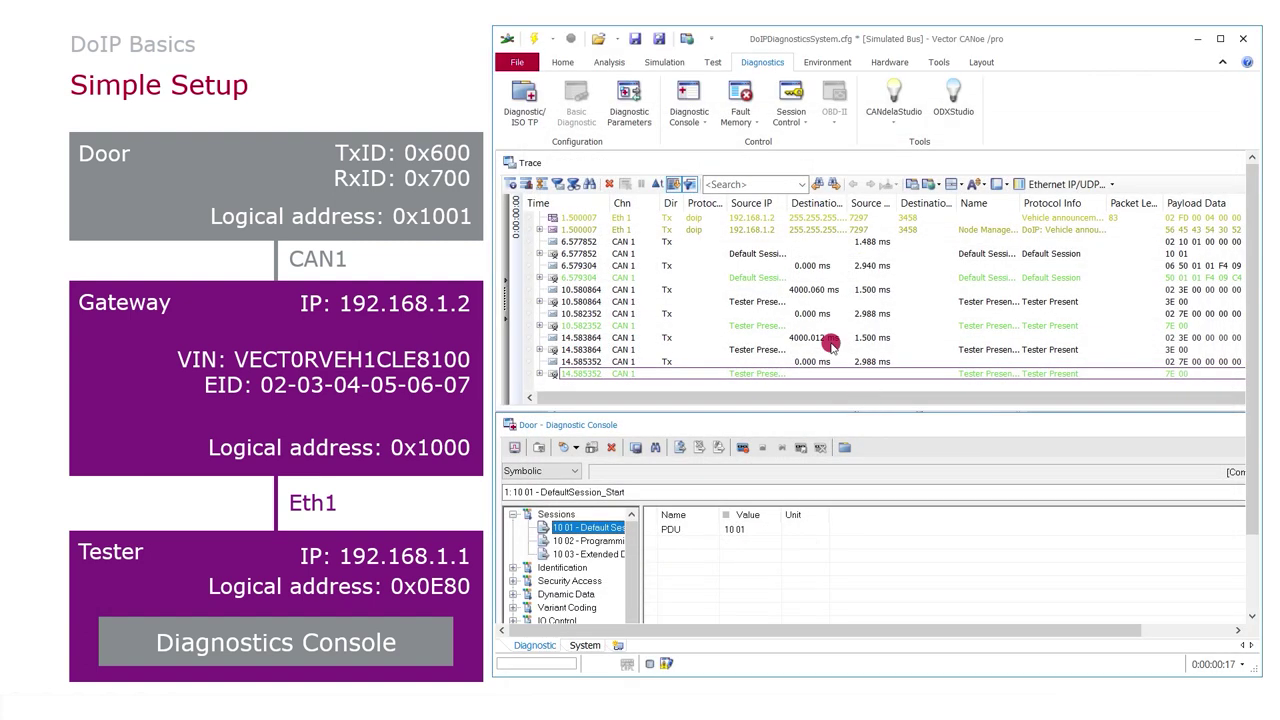
pyautogui.click(539, 37)
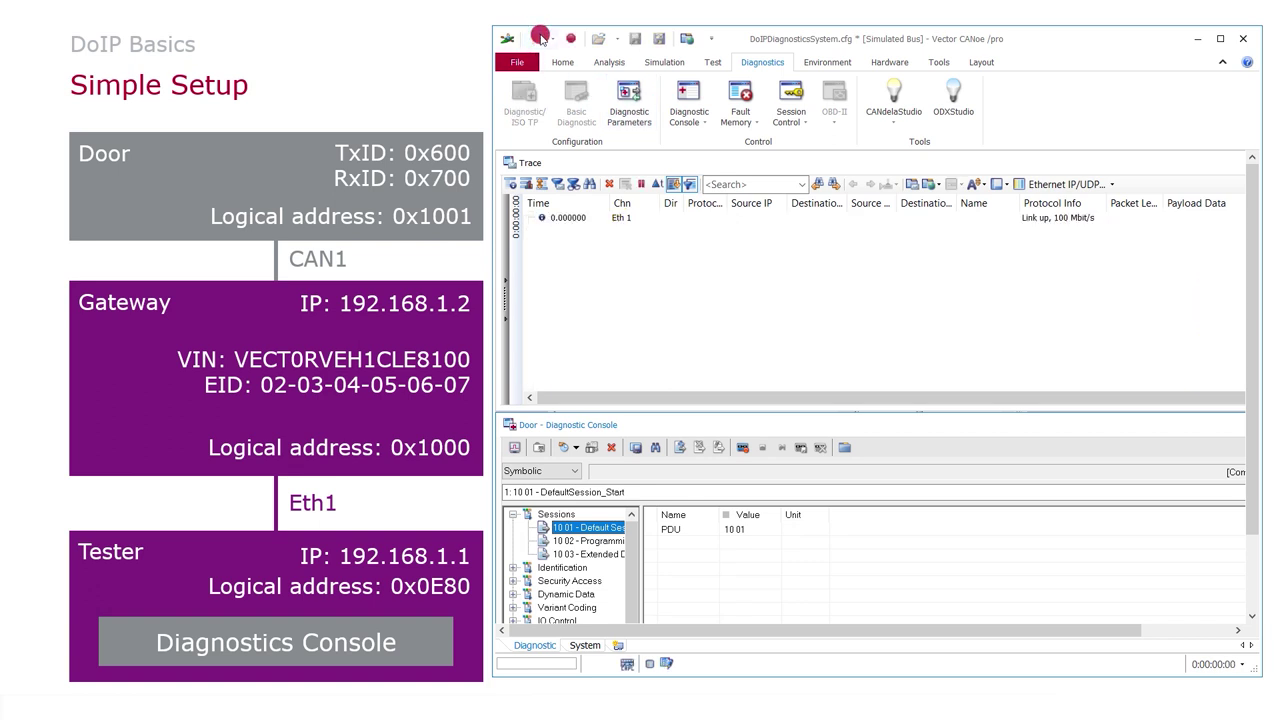
pyautogui.doubleClick(603, 528)
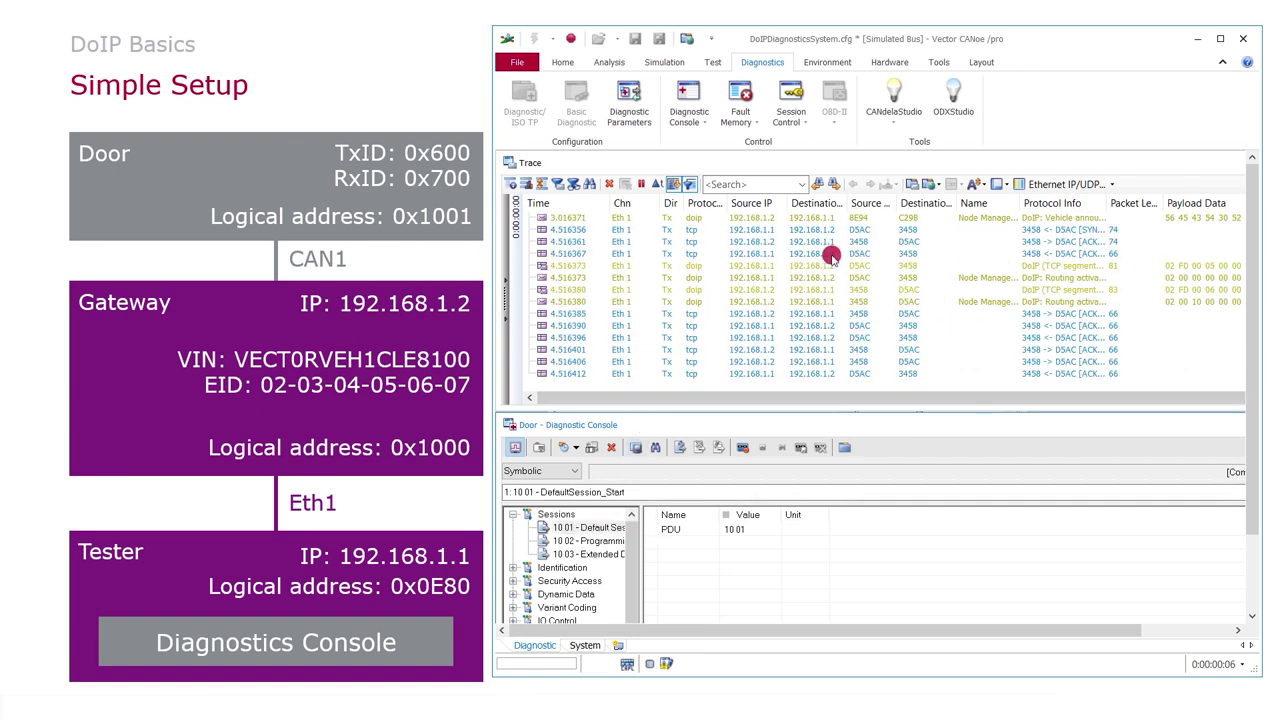
# Expand the gateway's vehicle announcement in the trace and select its VIN field
pyautogui.scroll(4, 831, 256)
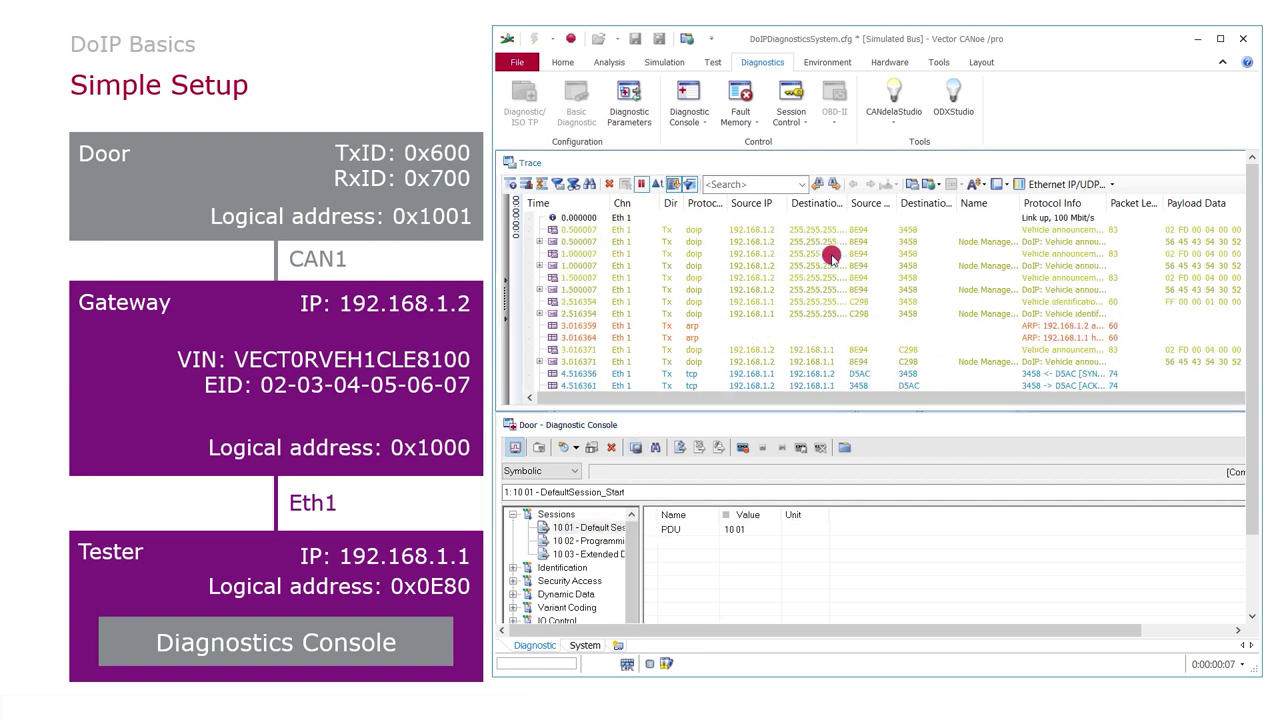
pyautogui.scroll(-2, 697, 310)
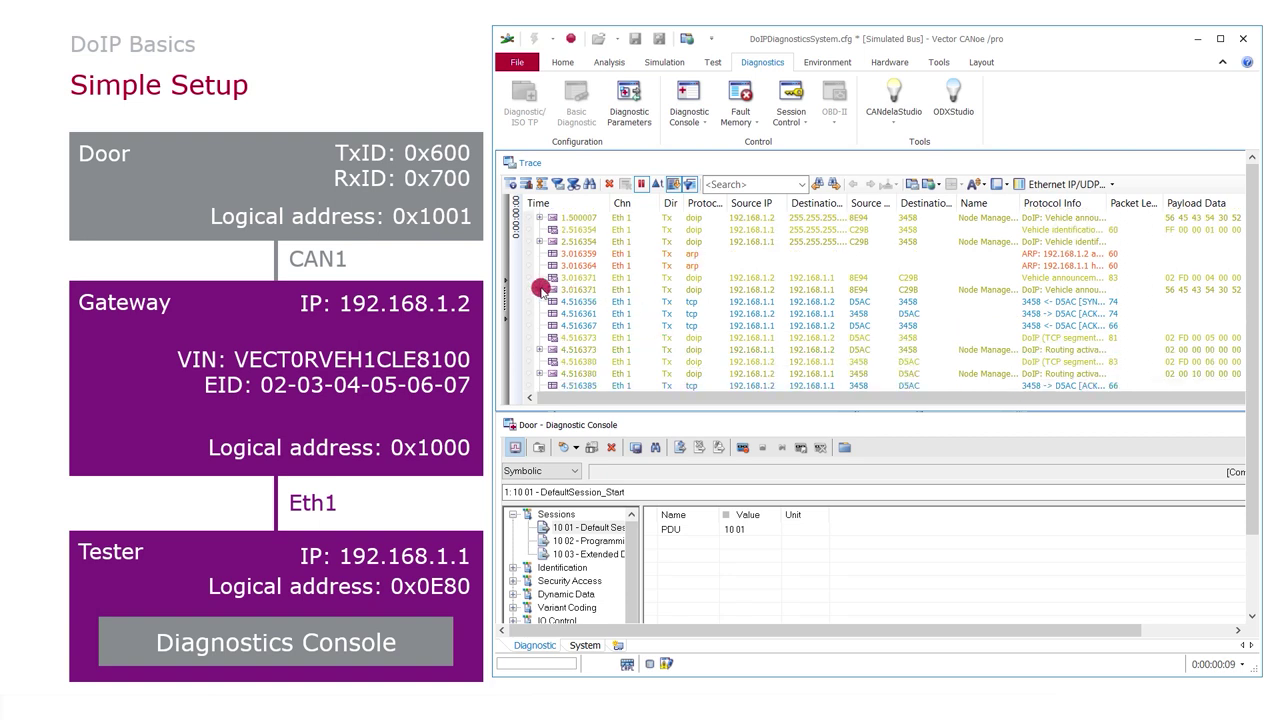
pyautogui.click(540, 289)
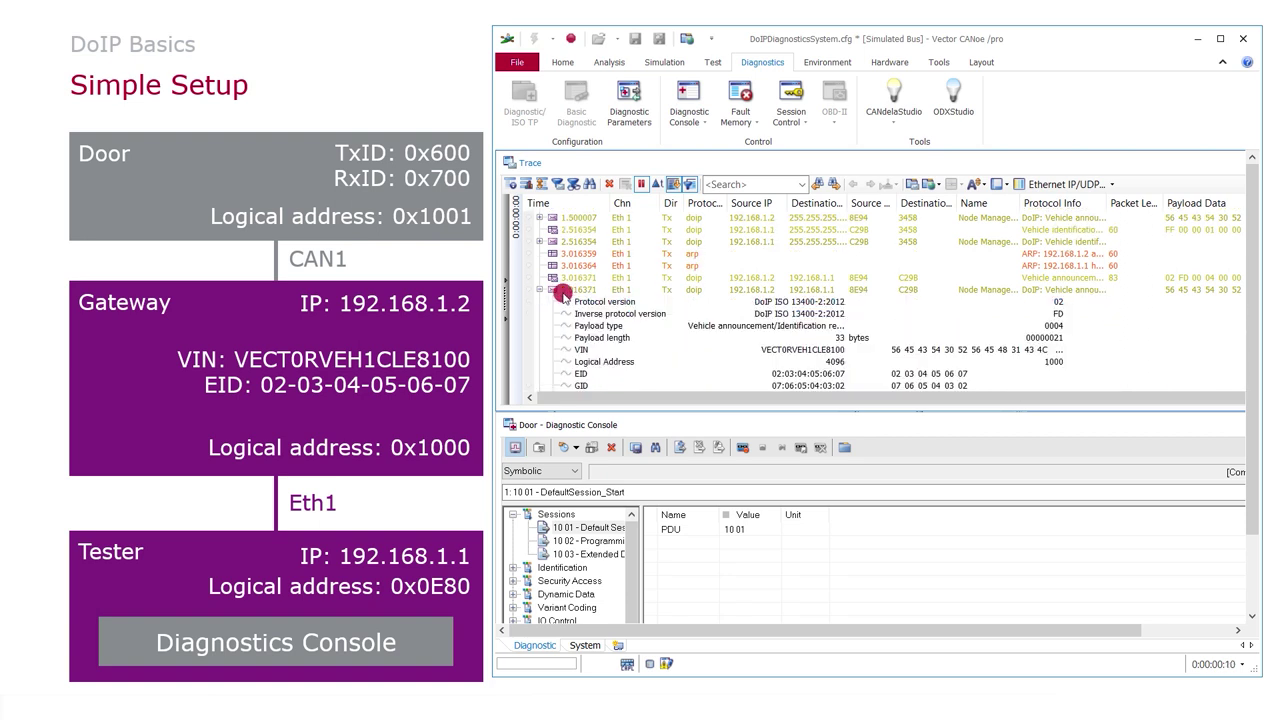
pyautogui.click(700, 348)
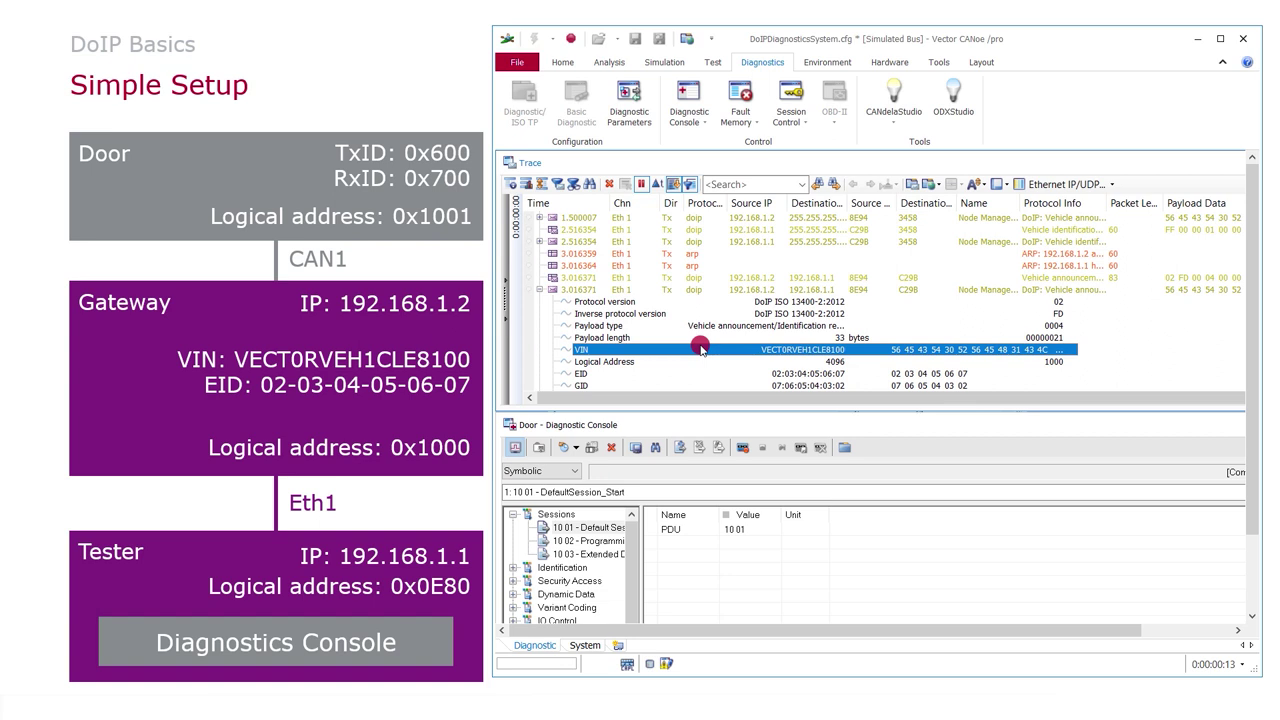
# Step through the TCP handshake and expand the routing activation response showing unknown source address denial
pyautogui.scroll(-3, 700, 347)
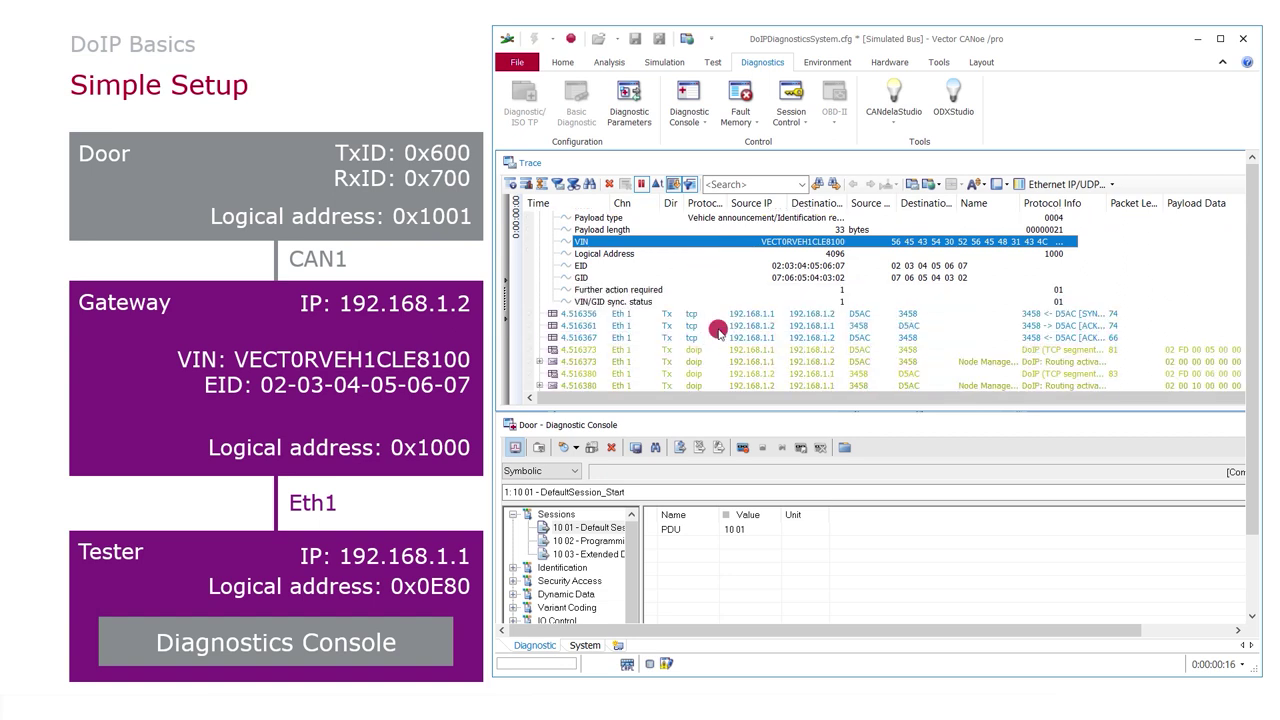
pyautogui.click(722, 314)
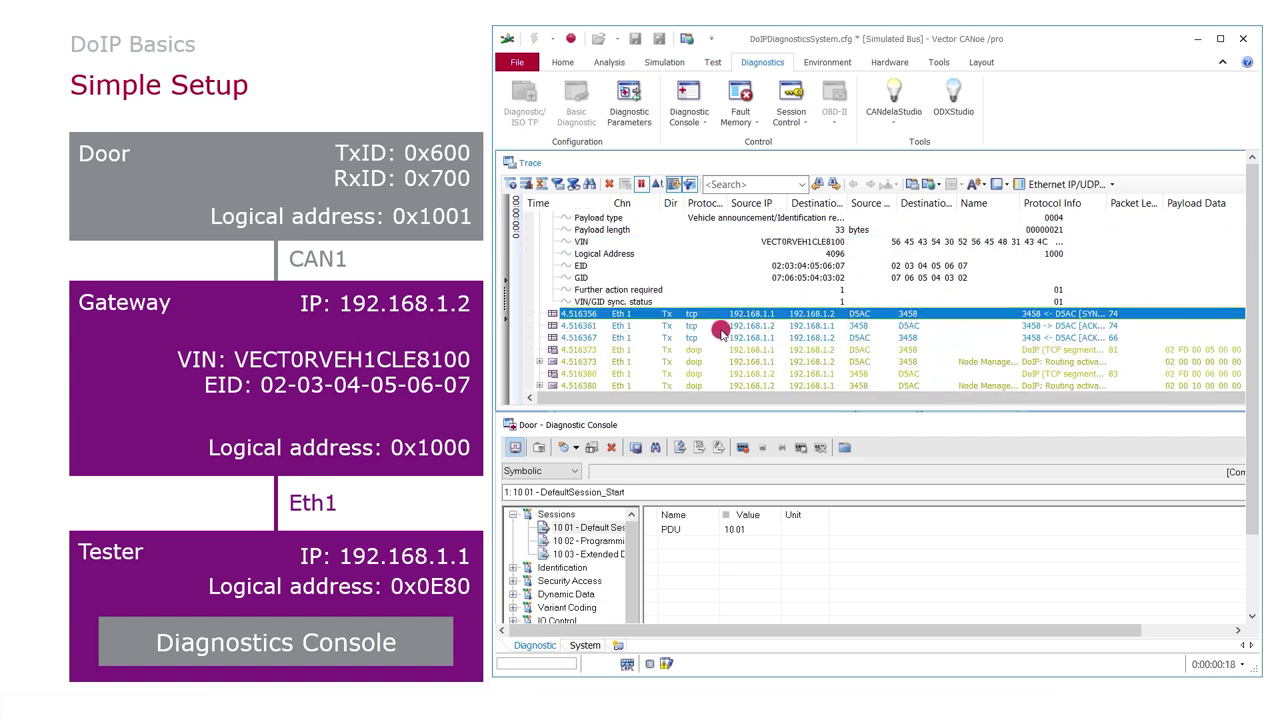
pyautogui.click(721, 329)
pyautogui.click(721, 339)
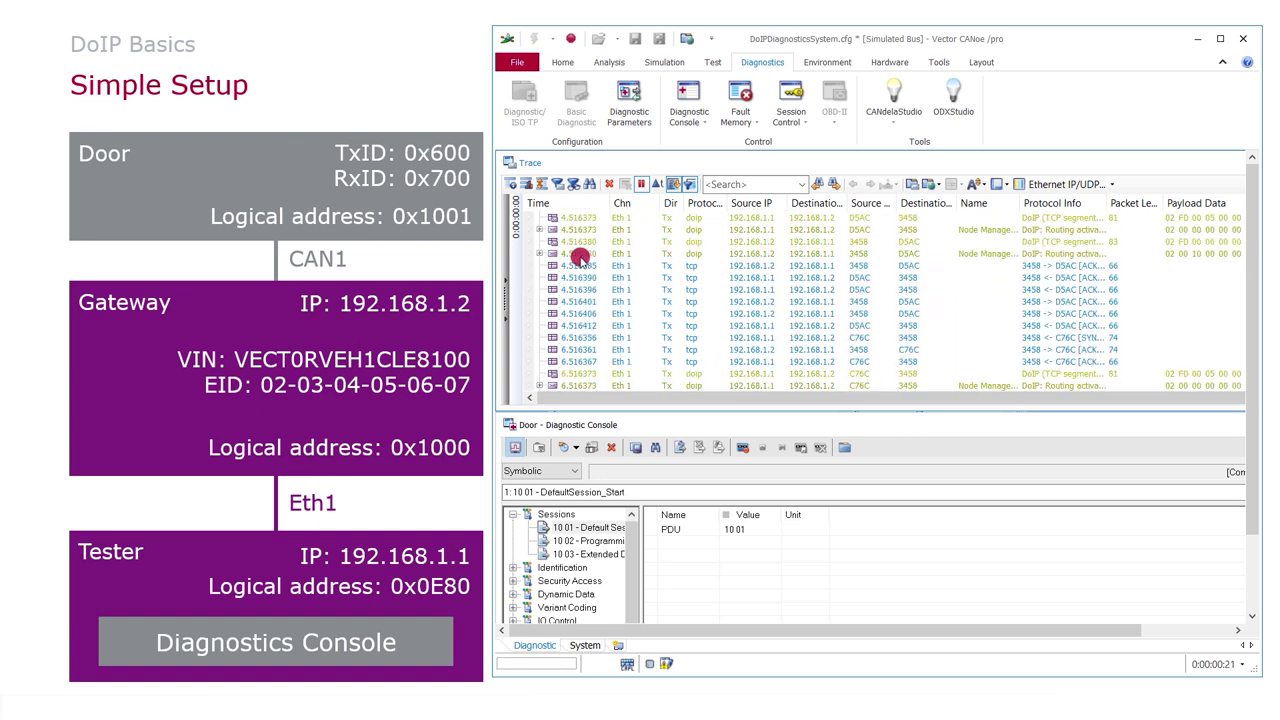
pyautogui.click(539, 253)
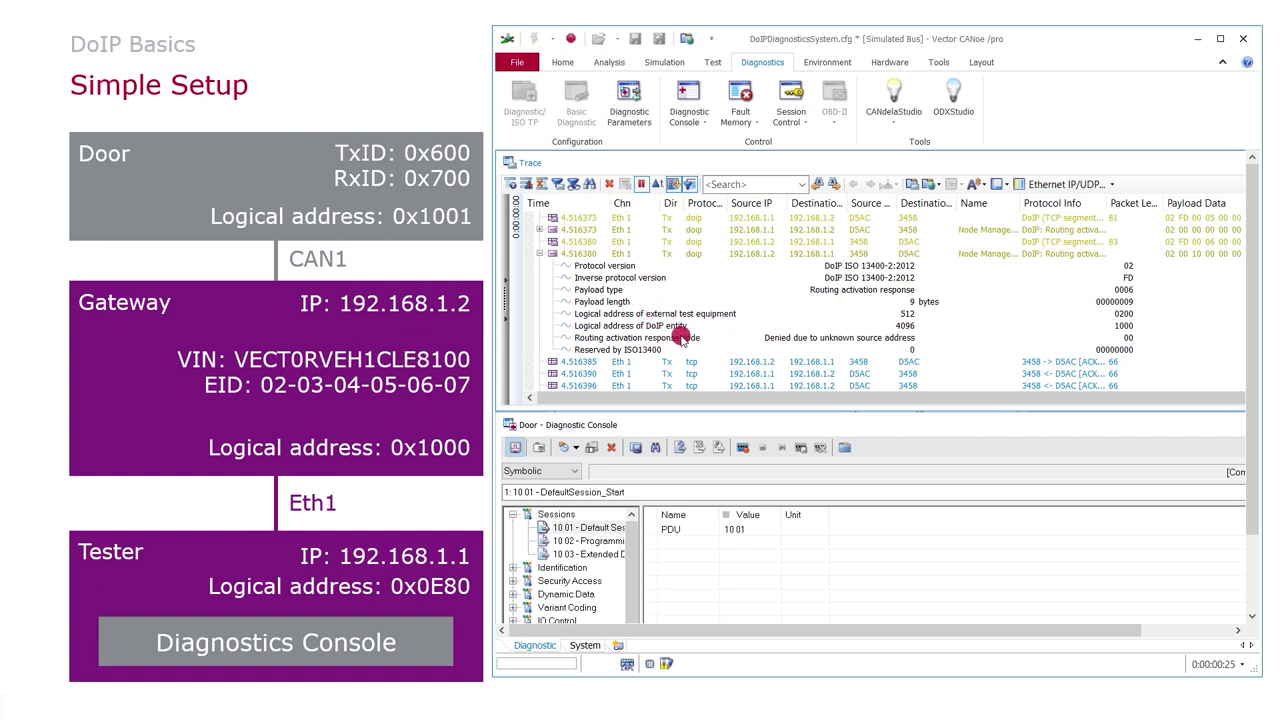
pyautogui.click(680, 337)
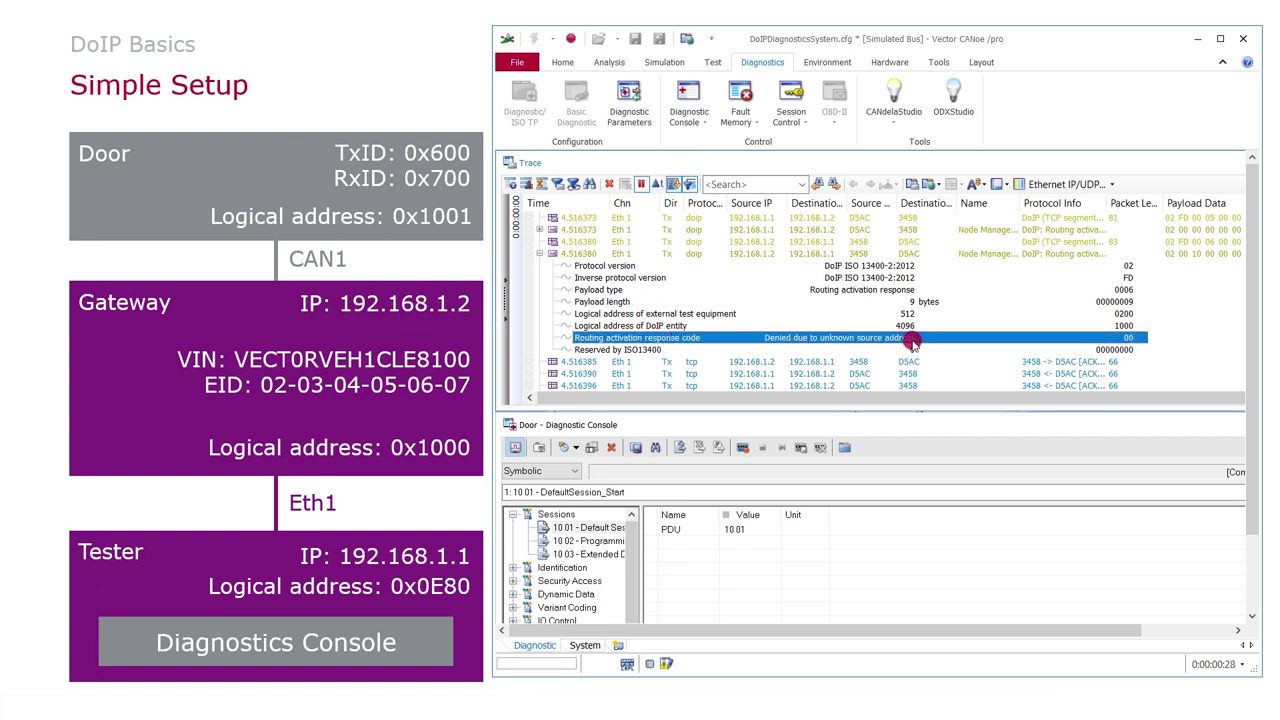
# Stop the measurement and change the Gateway to CAN1 tester logical address from 0x200 to 0xE80
pyautogui.click(570, 38)
pyautogui.click(545, 100)
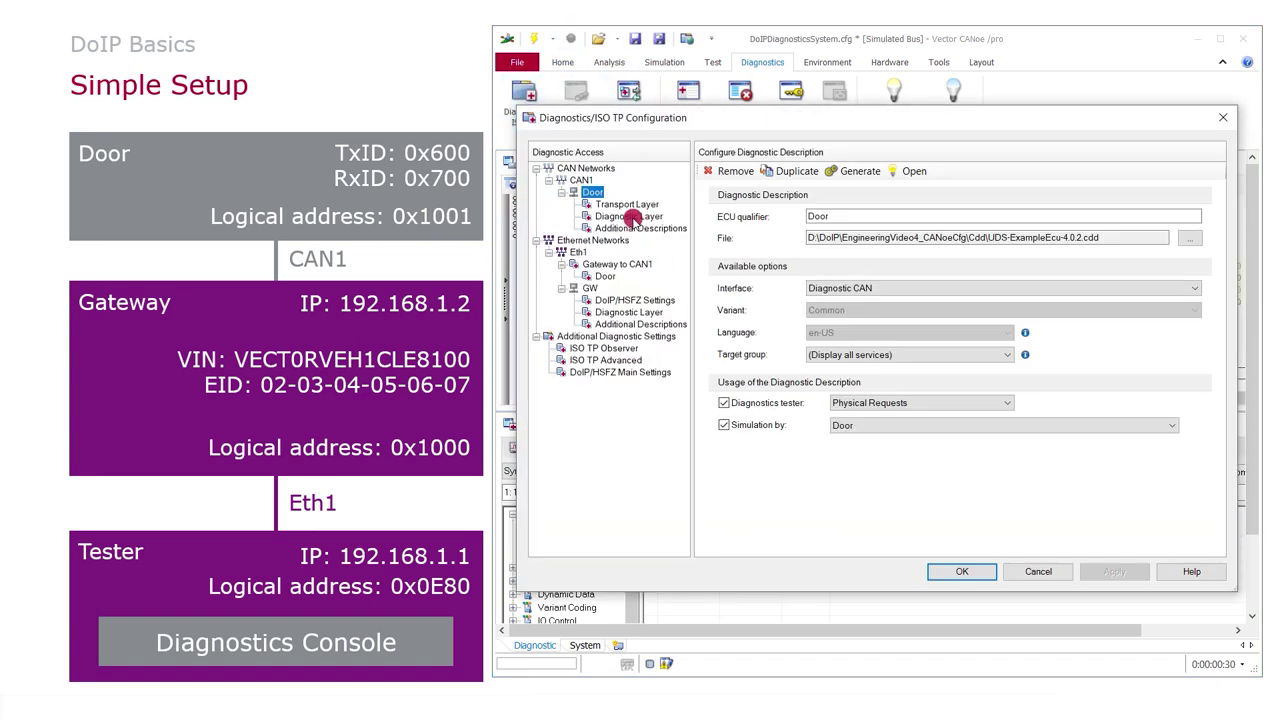
pyautogui.click(610, 264)
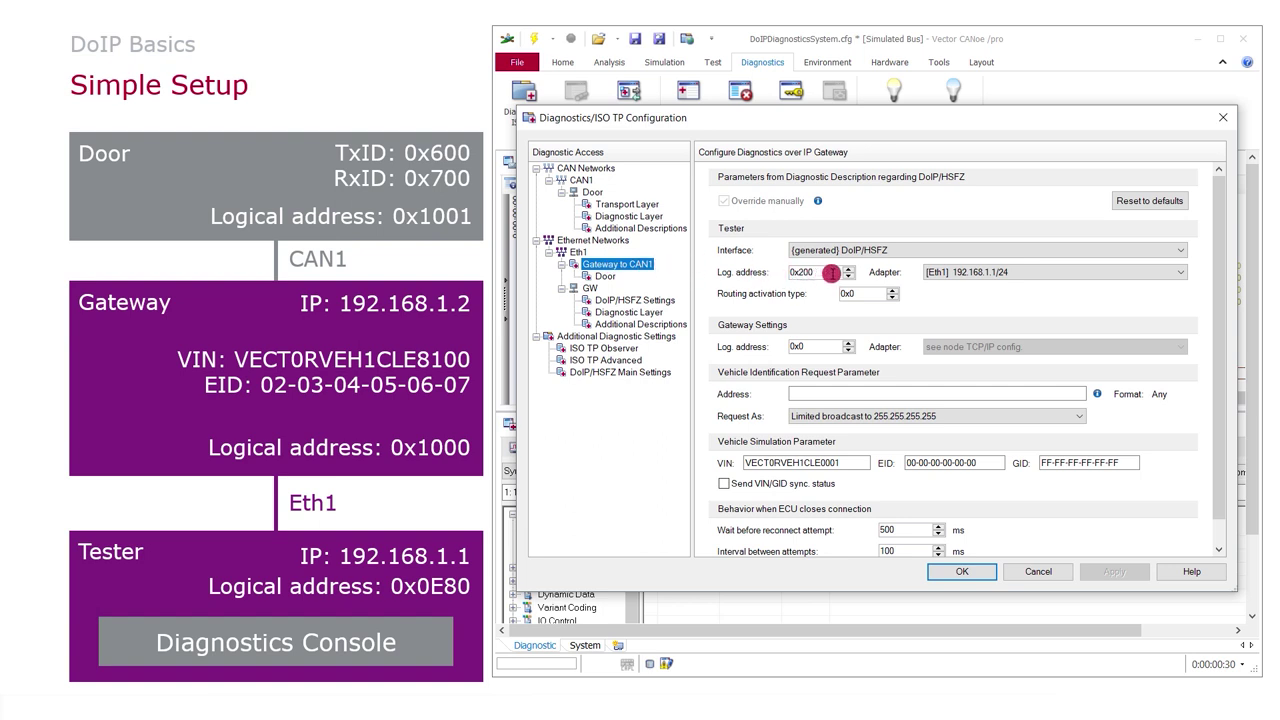
pyautogui.moveTo(797, 272); pyautogui.dragTo(828, 271)
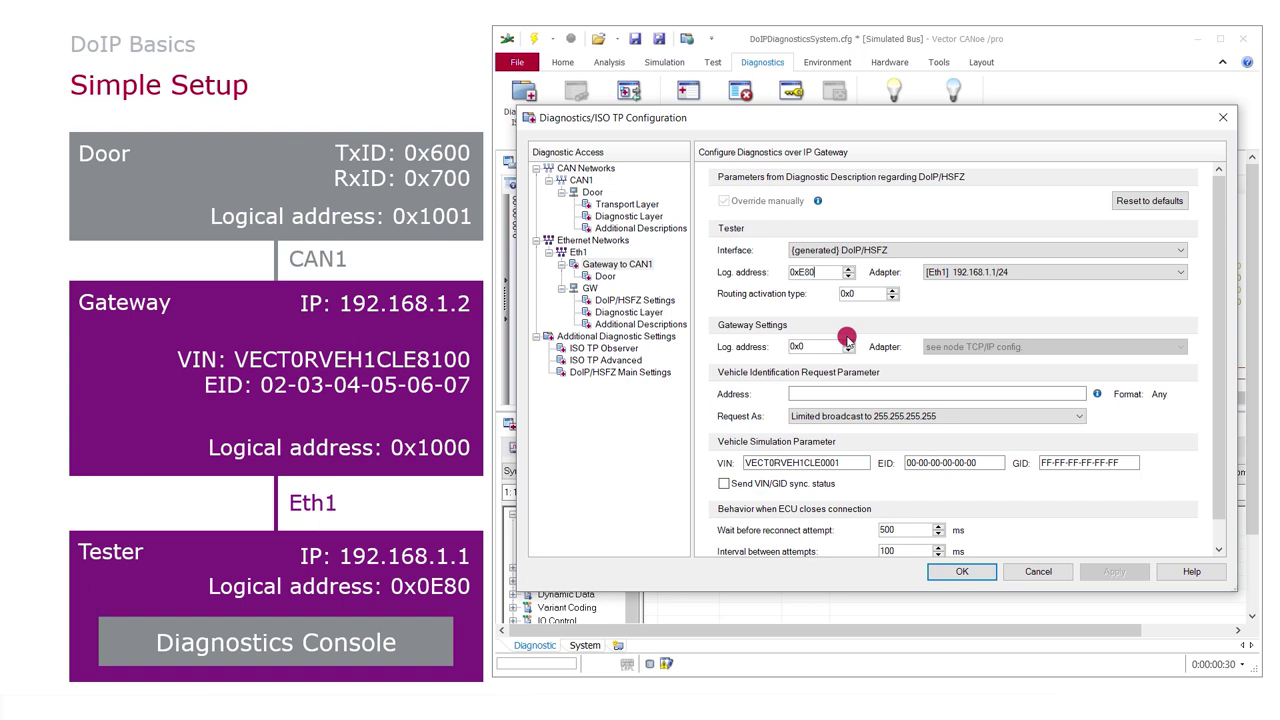
pyautogui.click(969, 572)
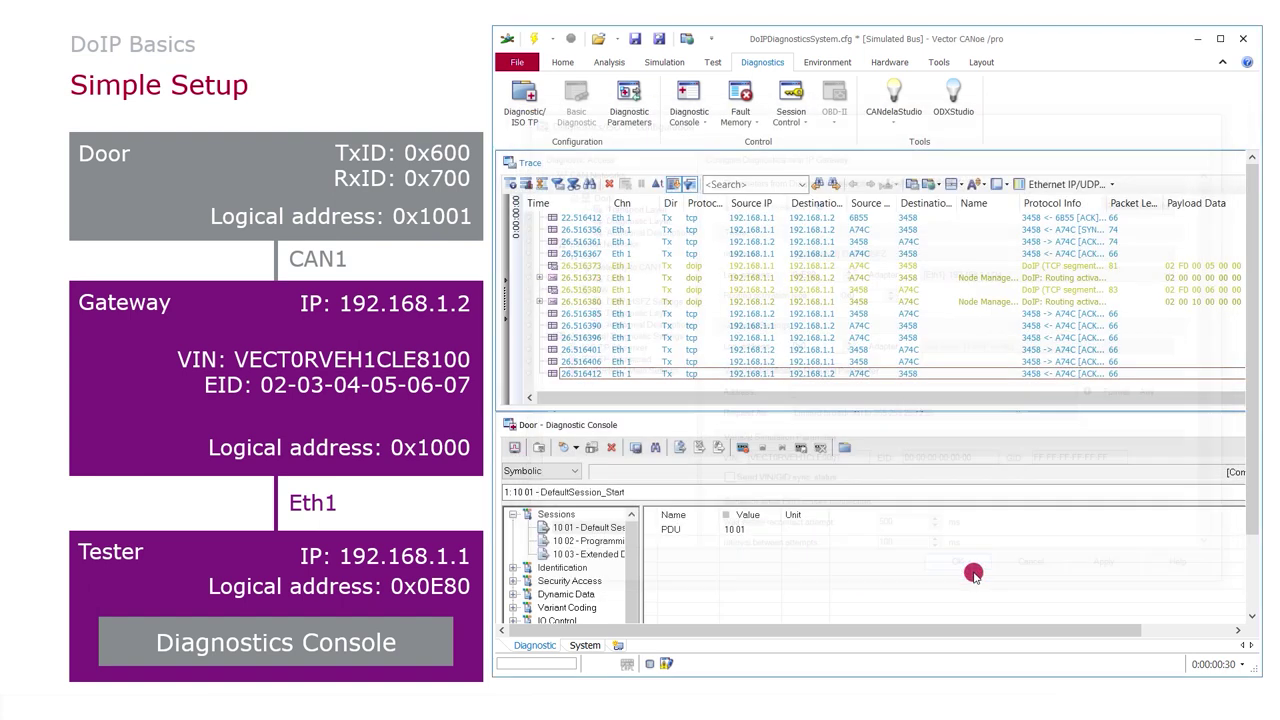
# Start the measurement and send 10 01 Default Session from the Diagnostic Console's Sessions tree
pyautogui.click(535, 40)
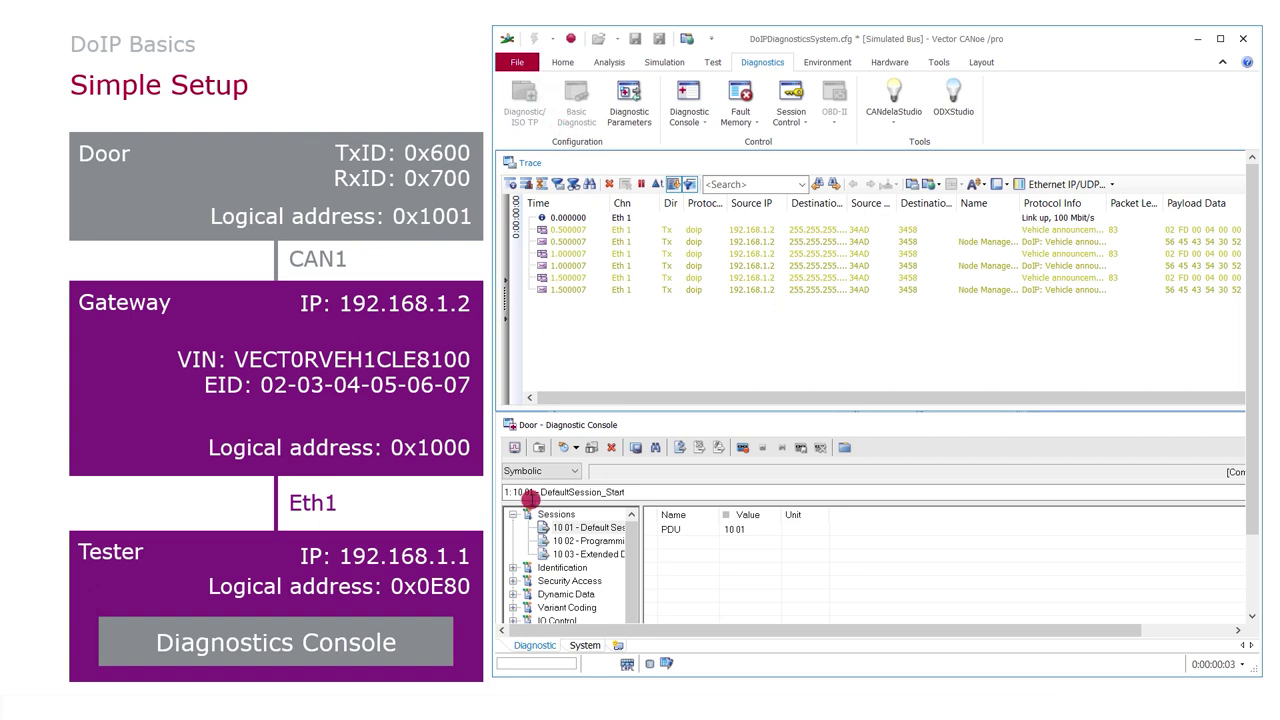
pyautogui.doubleClick(552, 530)
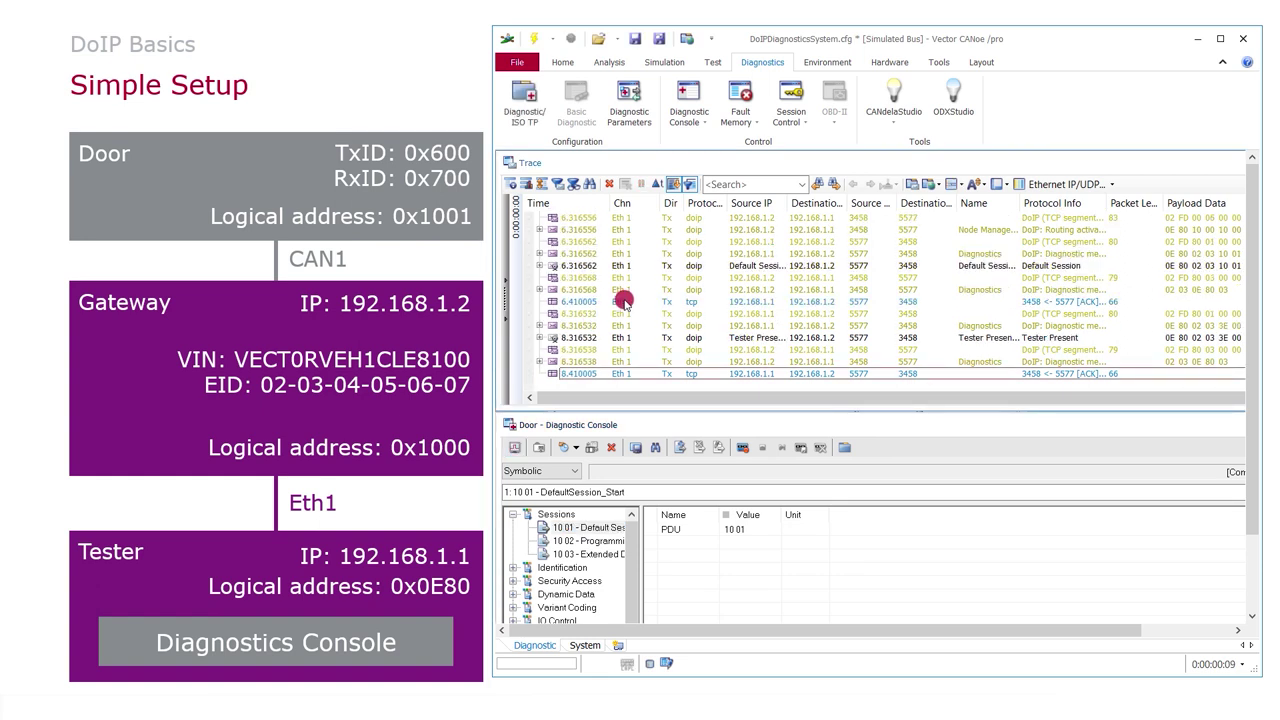
# Stop the measurement and expand the routing activation response to check its response code
pyautogui.click(620, 301)
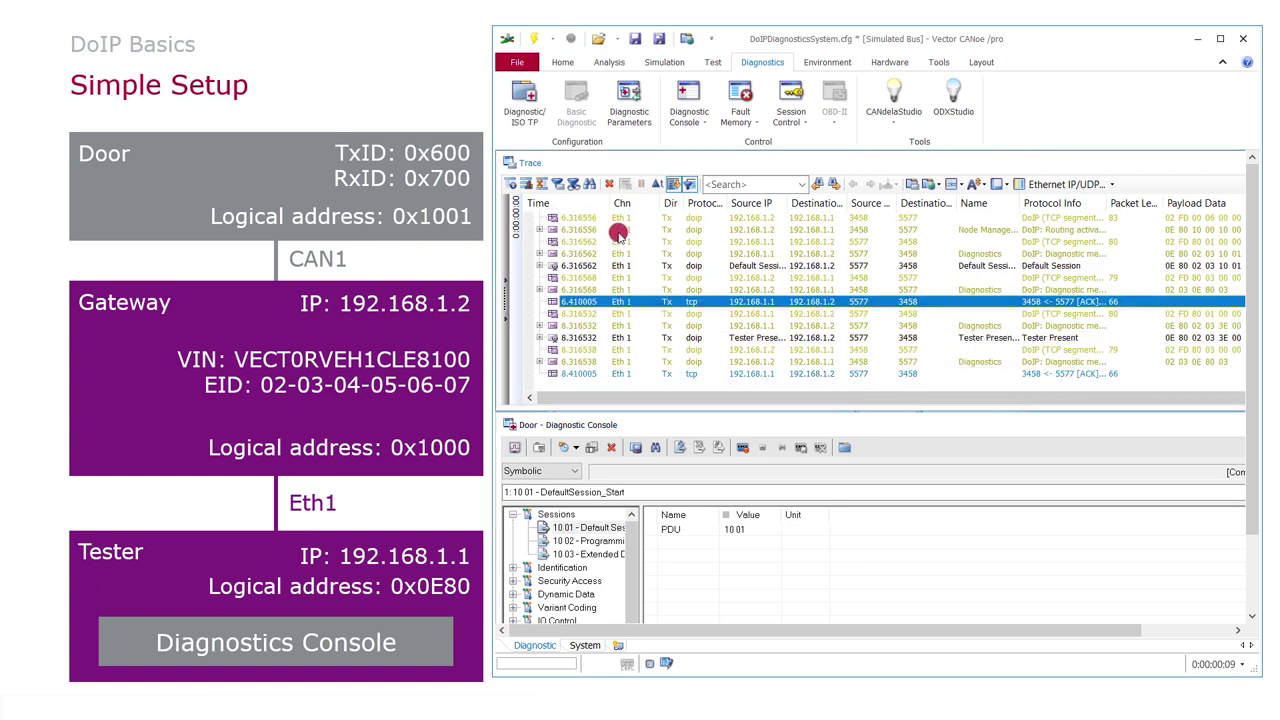
pyautogui.click(620, 229)
pyautogui.click(545, 229)
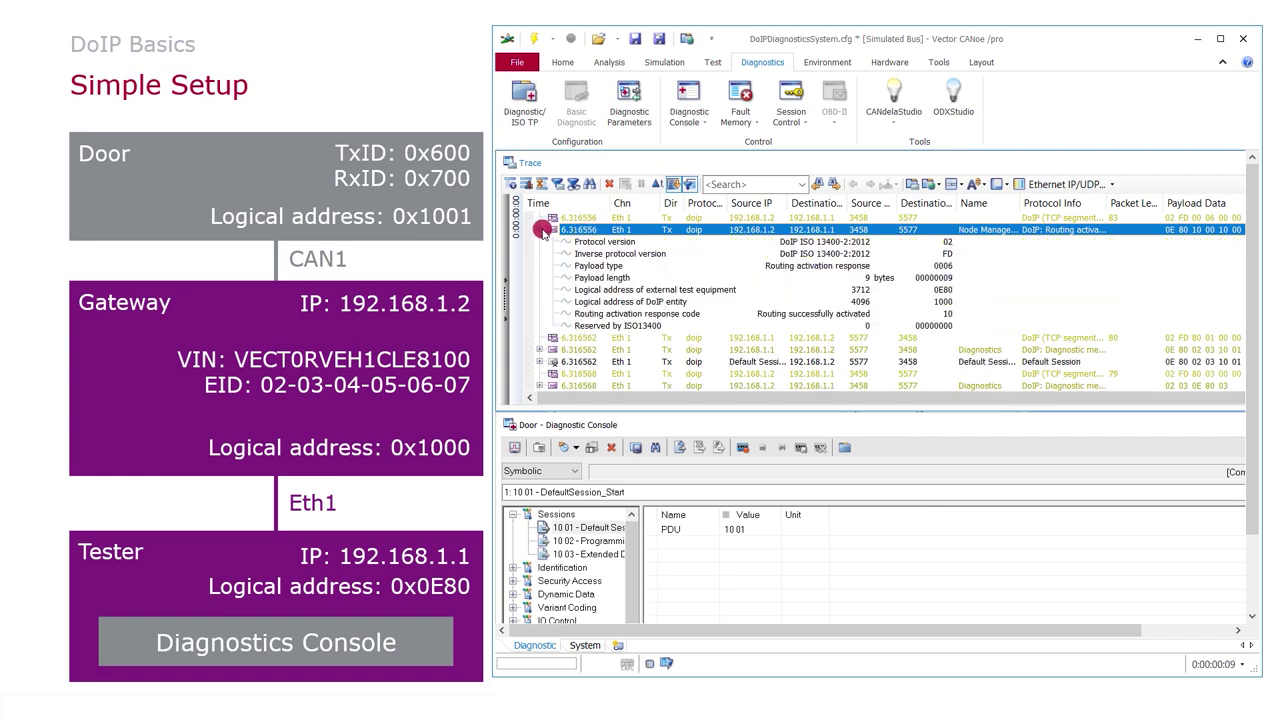
pyautogui.click(640, 313)
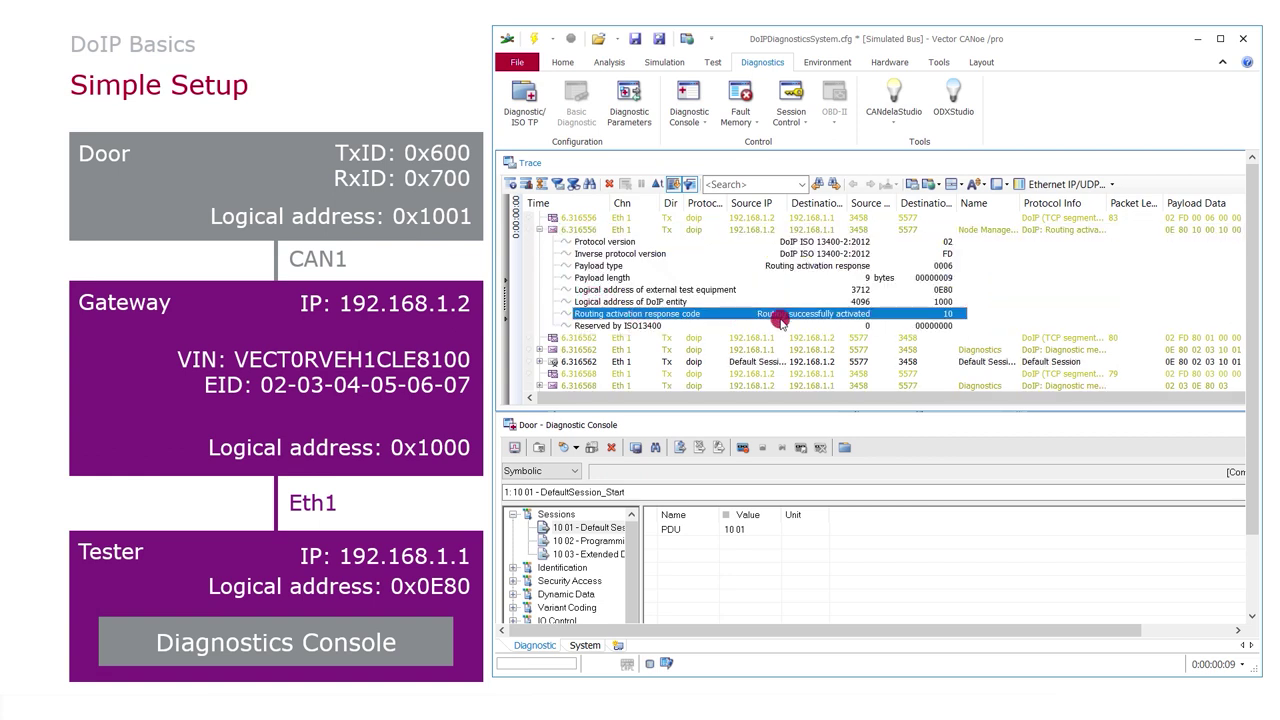
# Expand the diagnostic message and the gateway's negative acknowledge, revealing NACK code 03, unknown target address
pyautogui.doubleClick(602, 349)
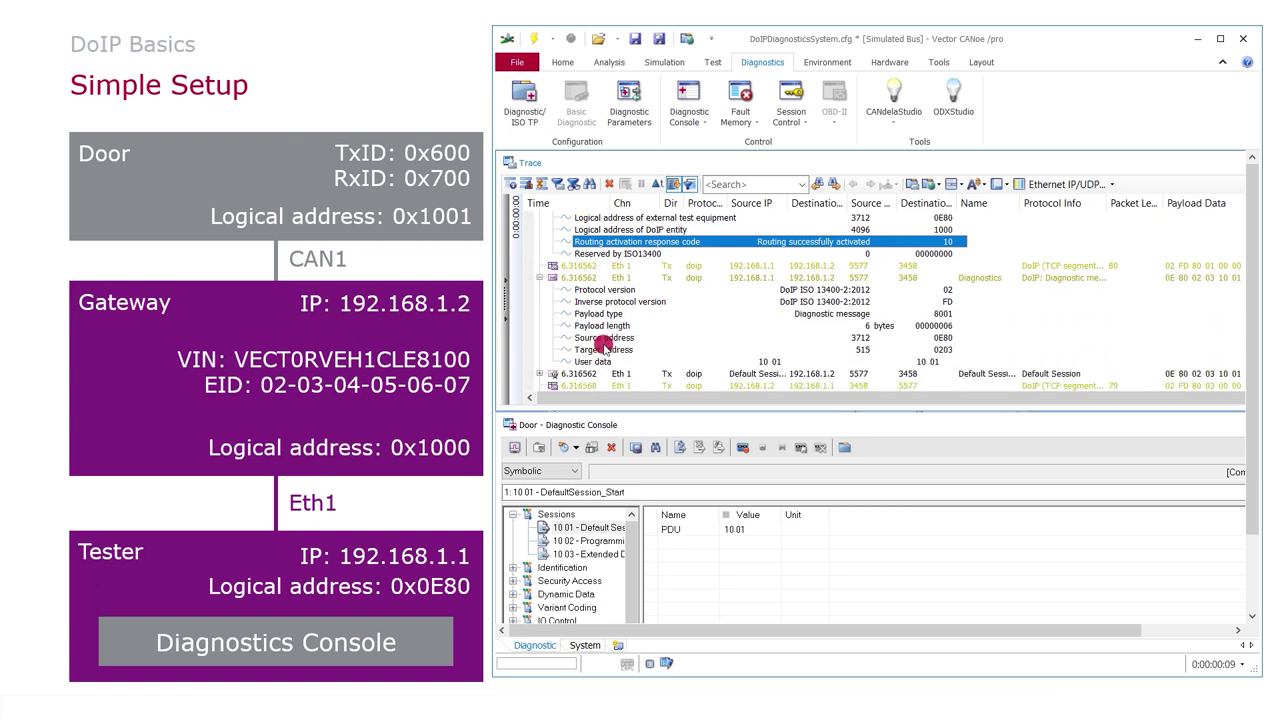
pyautogui.click(759, 316)
pyautogui.click(716, 375)
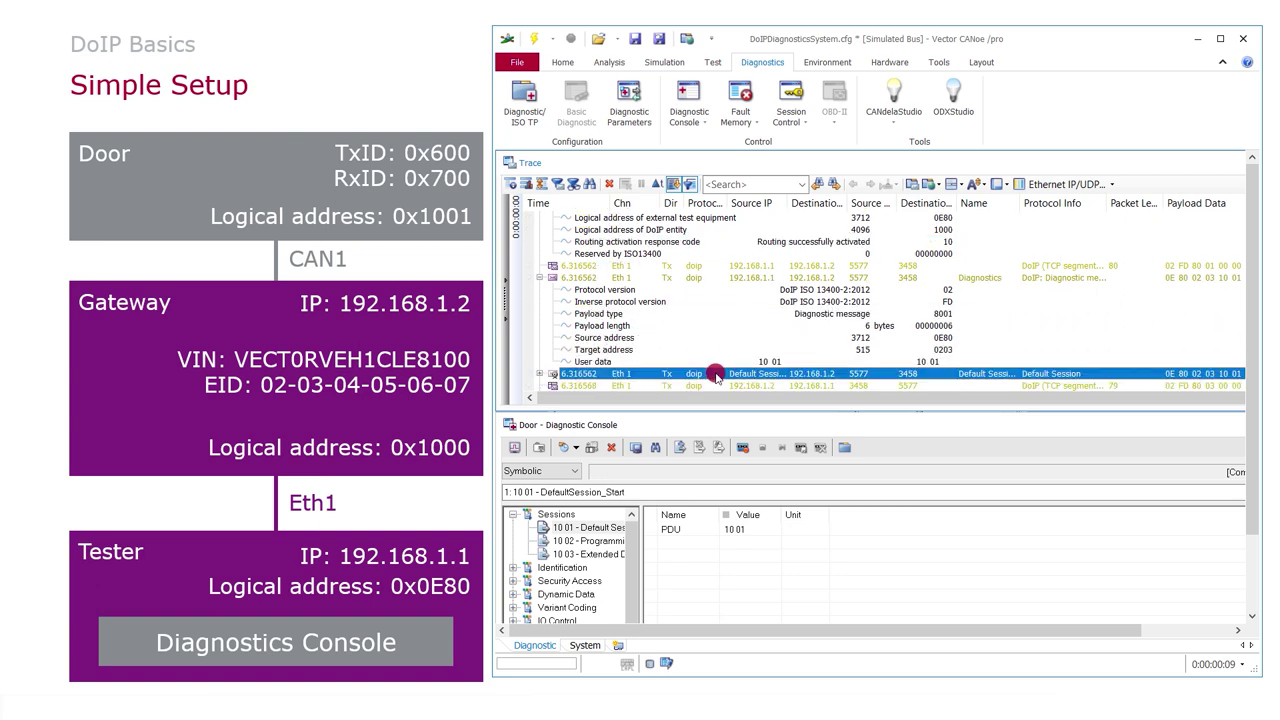
pyautogui.scroll(-2, 716, 375)
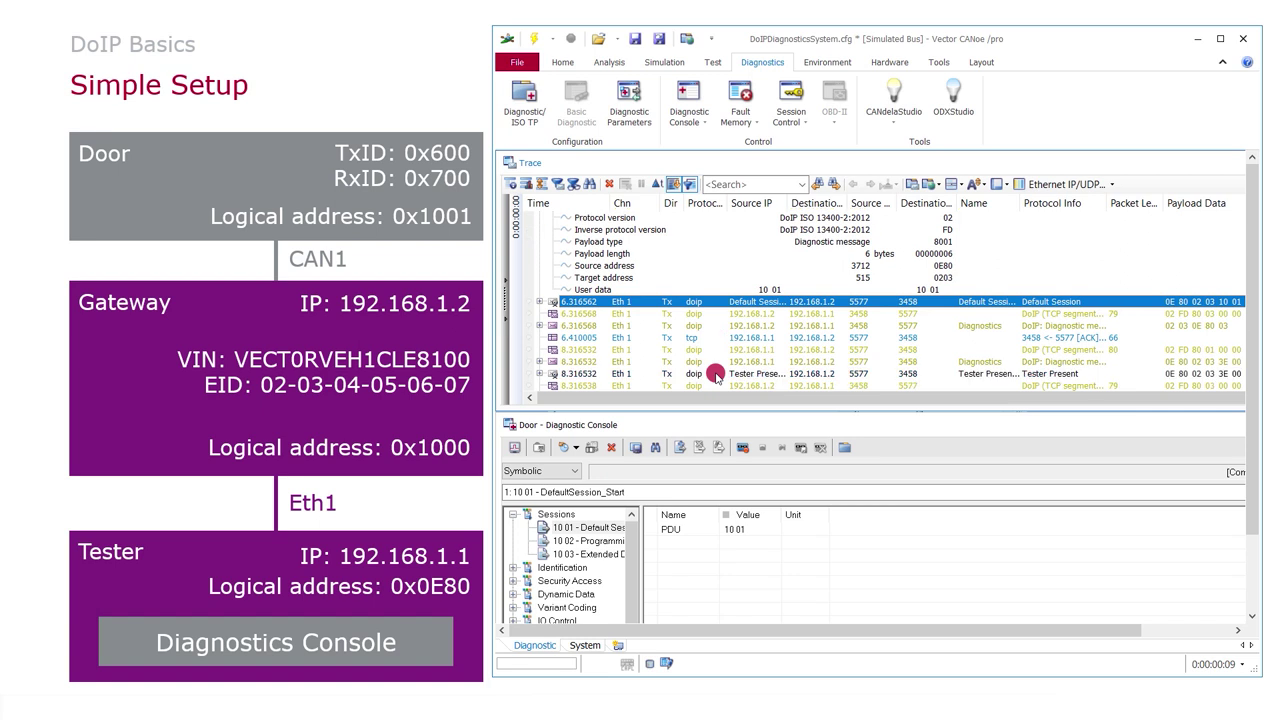
pyautogui.click(539, 325)
pyautogui.click(736, 362)
pyautogui.scroll(-1, 736, 365)
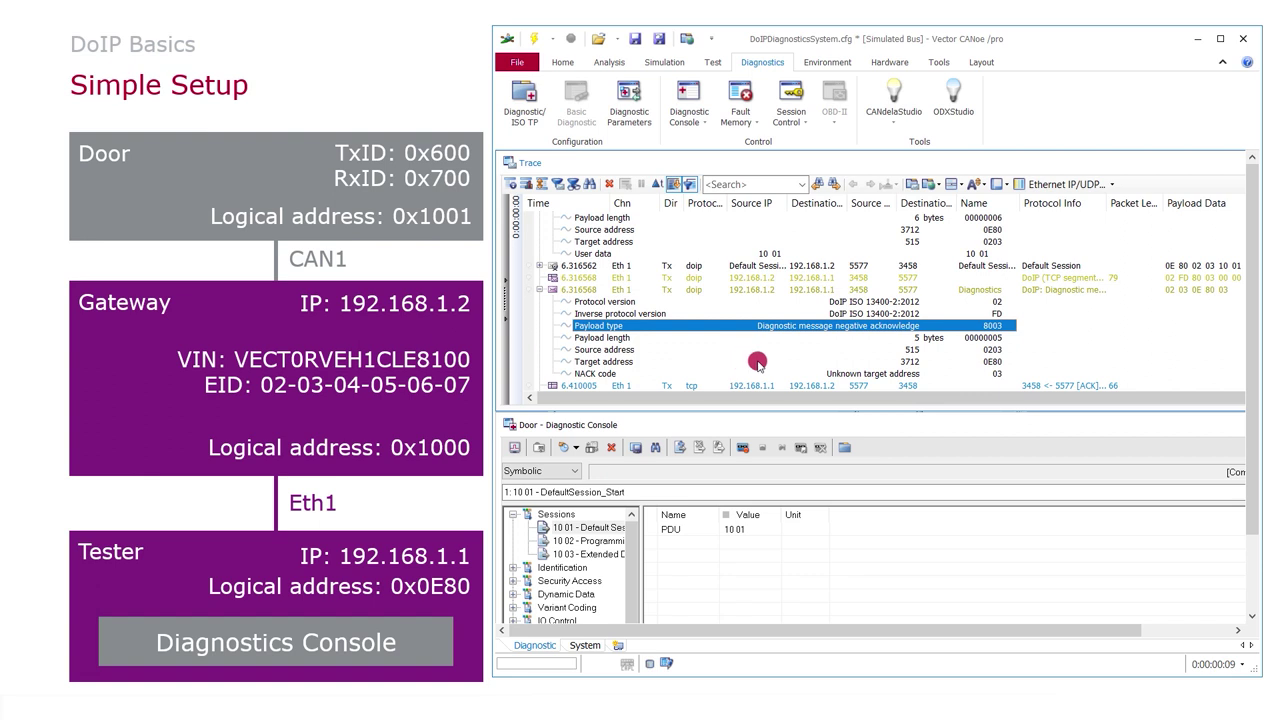
pyautogui.click(786, 374)
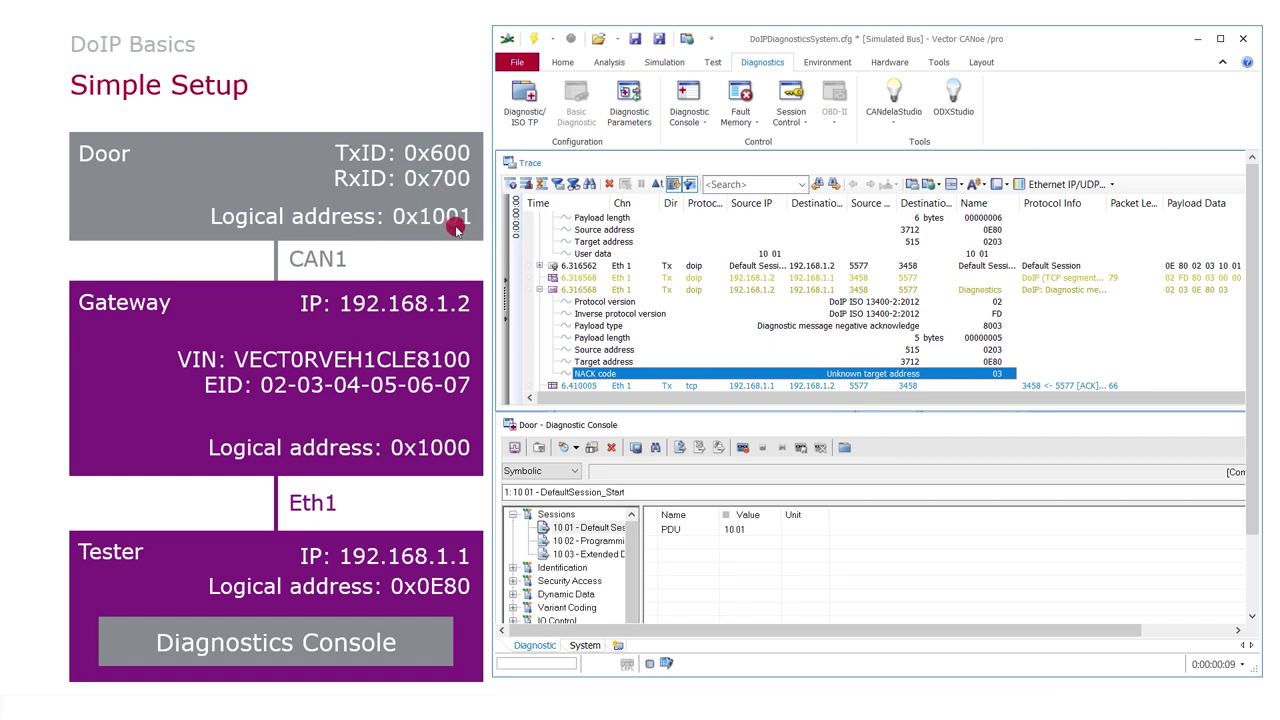
# Change Door's physical logical address under Gateway to CAN1 to 0x1001 and confirm
pyautogui.click(524, 100)
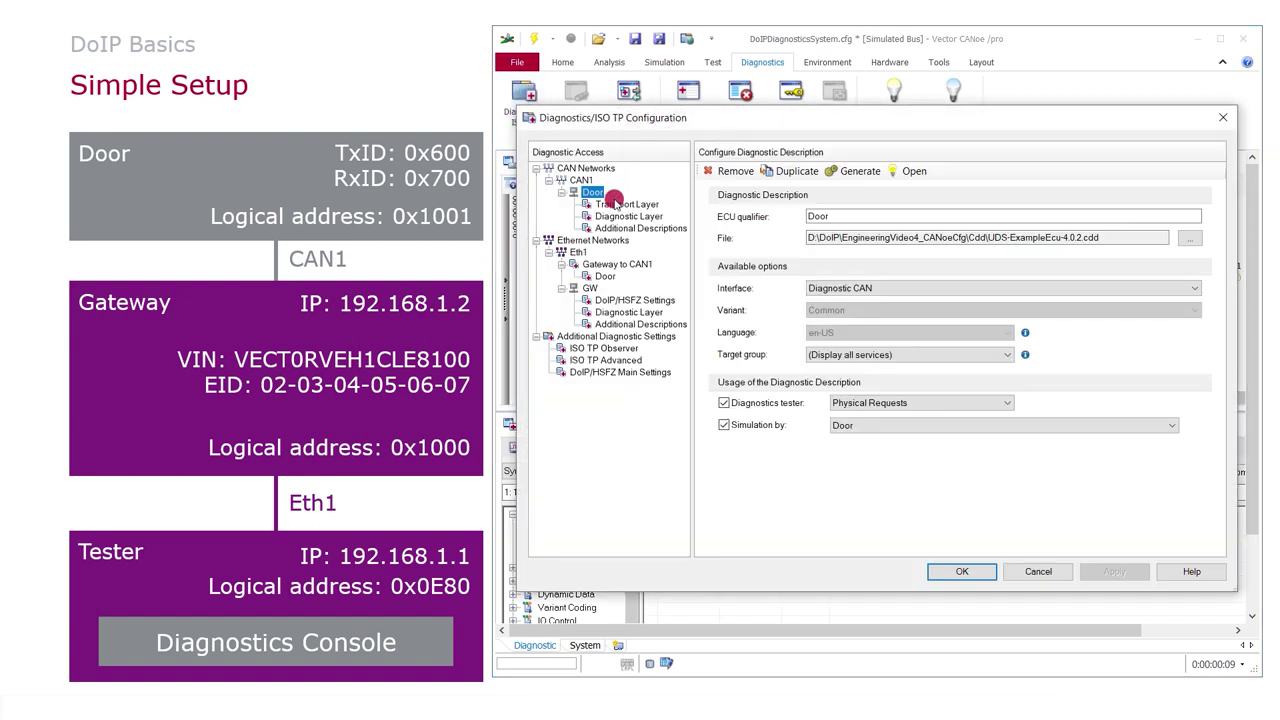
pyautogui.click(605, 276)
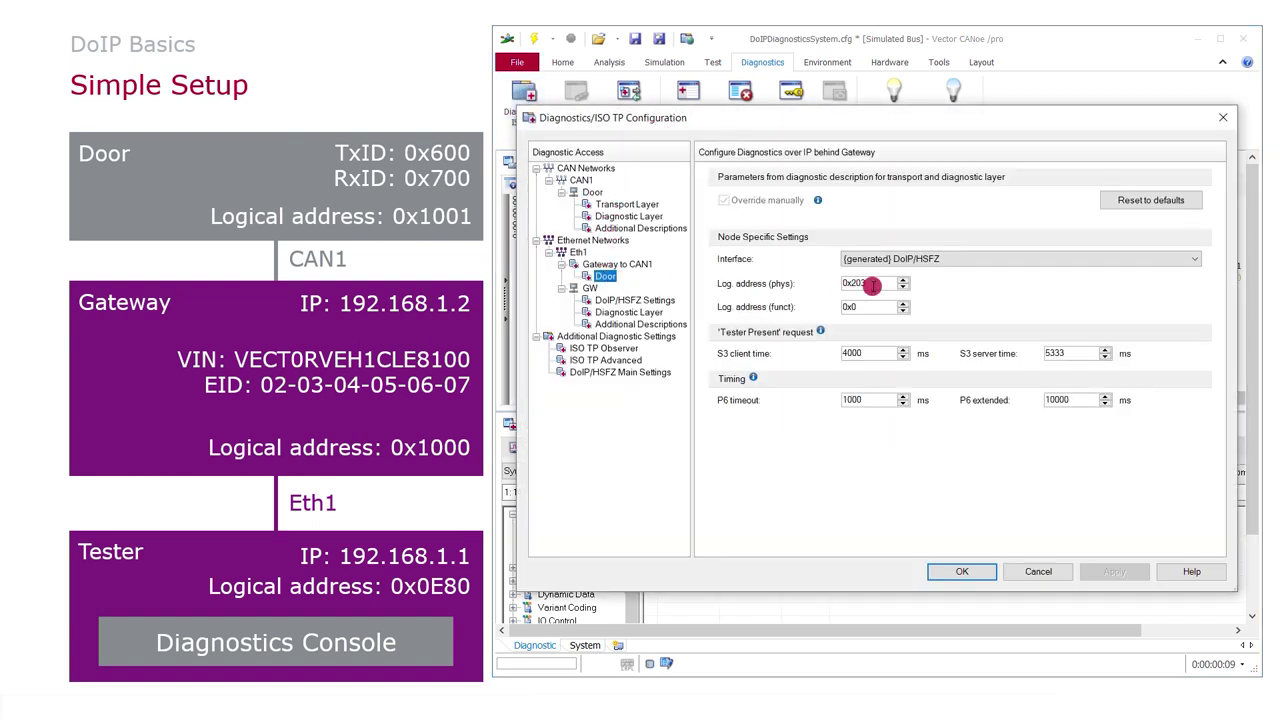
pyautogui.moveTo(852, 284); pyautogui.dragTo(880, 283)
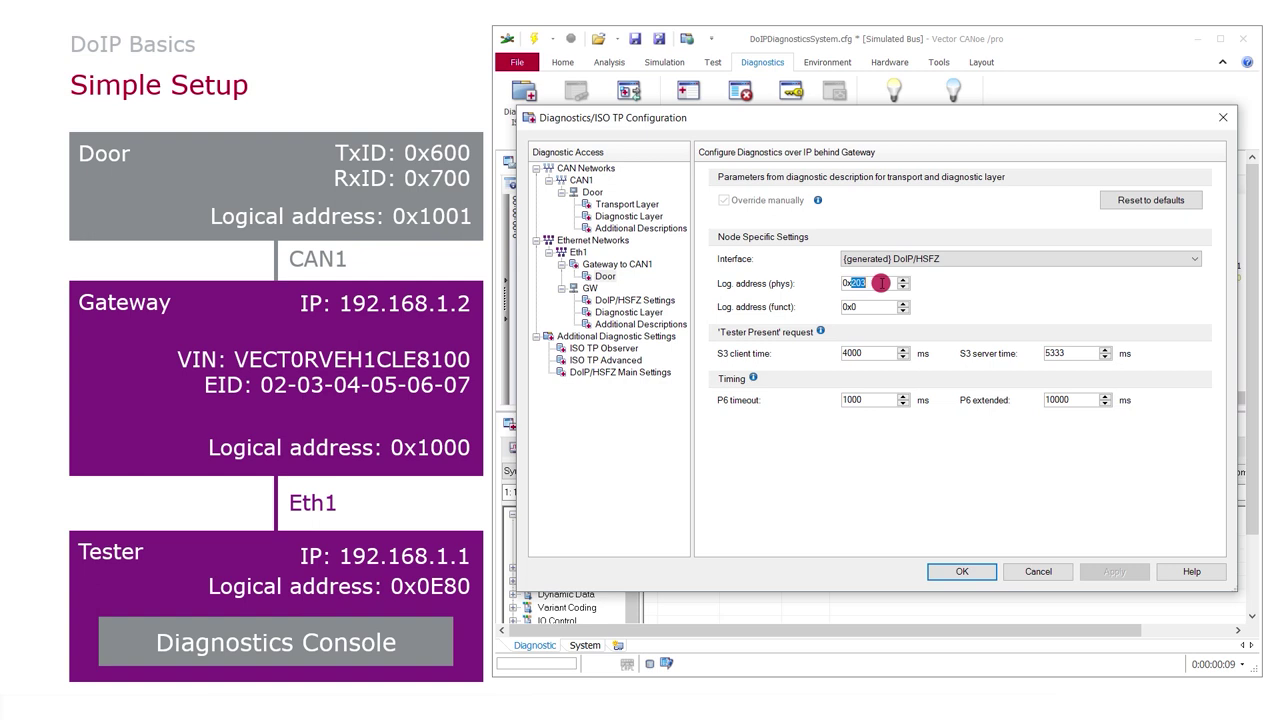
pyautogui.write('1001')
pyautogui.click(961, 571)
# Restart the measurement and send 10 01 Default Session to the Door ECU
pyautogui.click(536, 39)
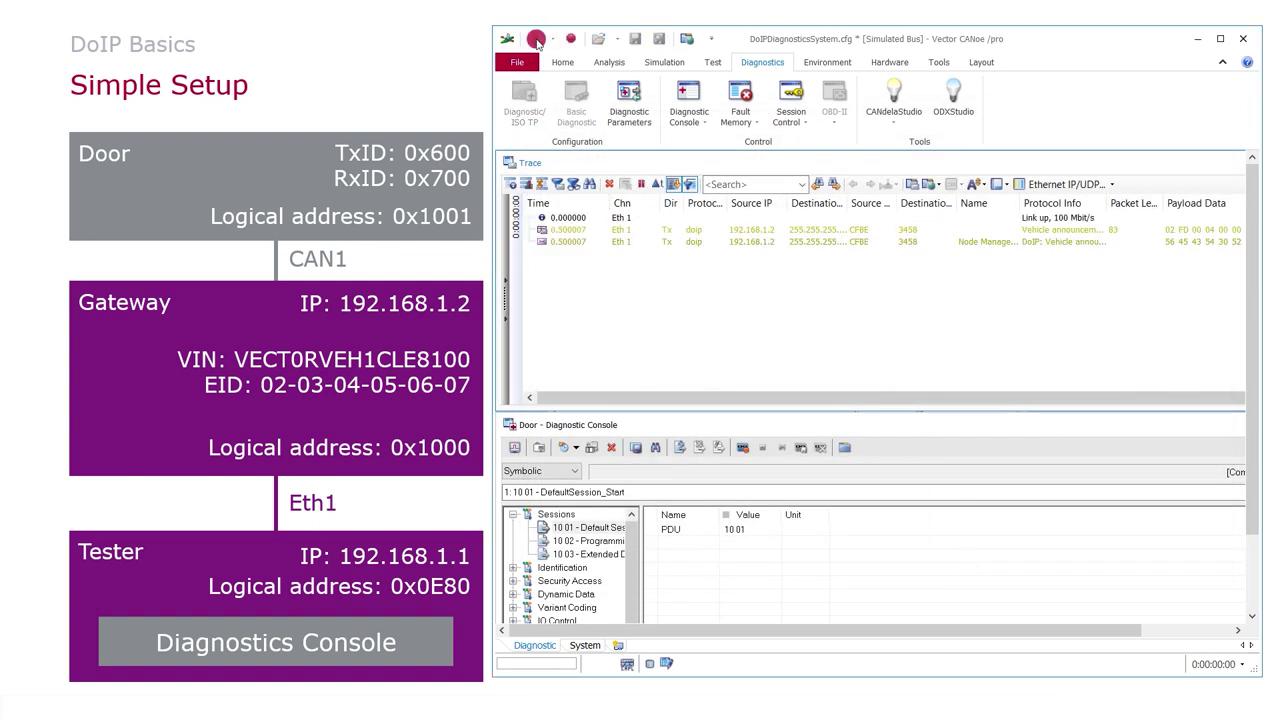
pyautogui.click(594, 527)
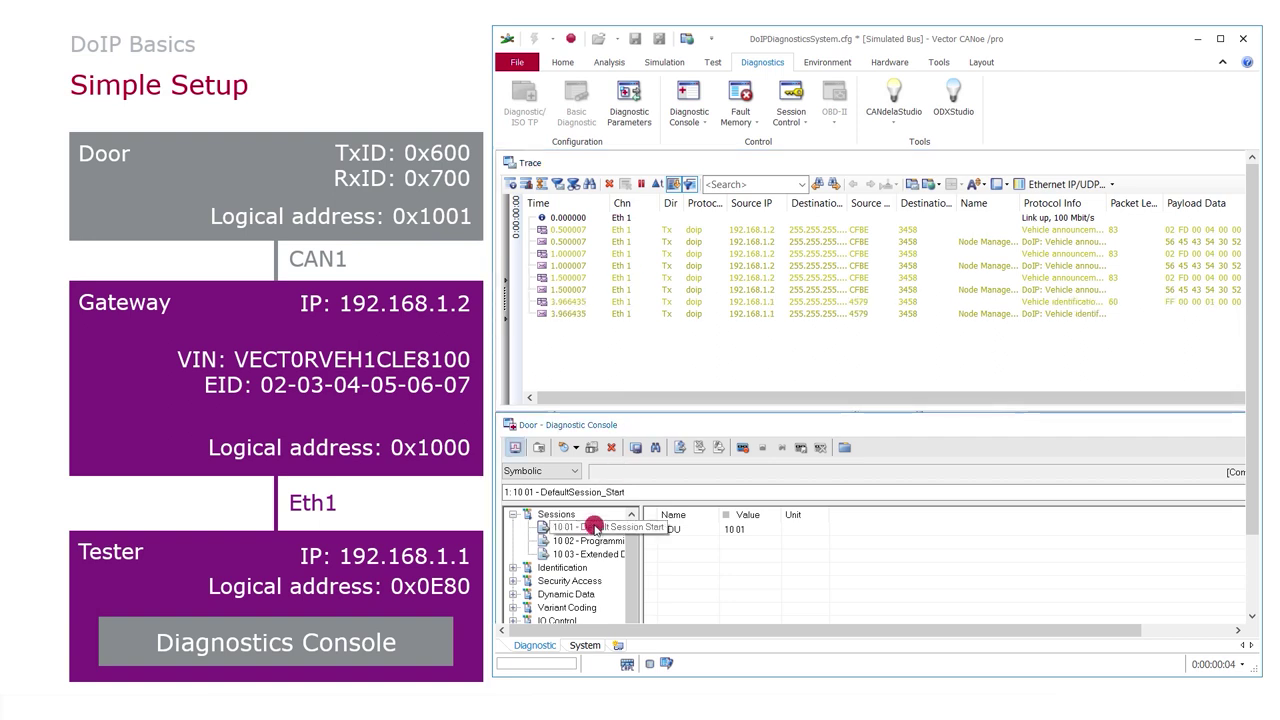
pyautogui.click(594, 527)
pyautogui.click(671, 313)
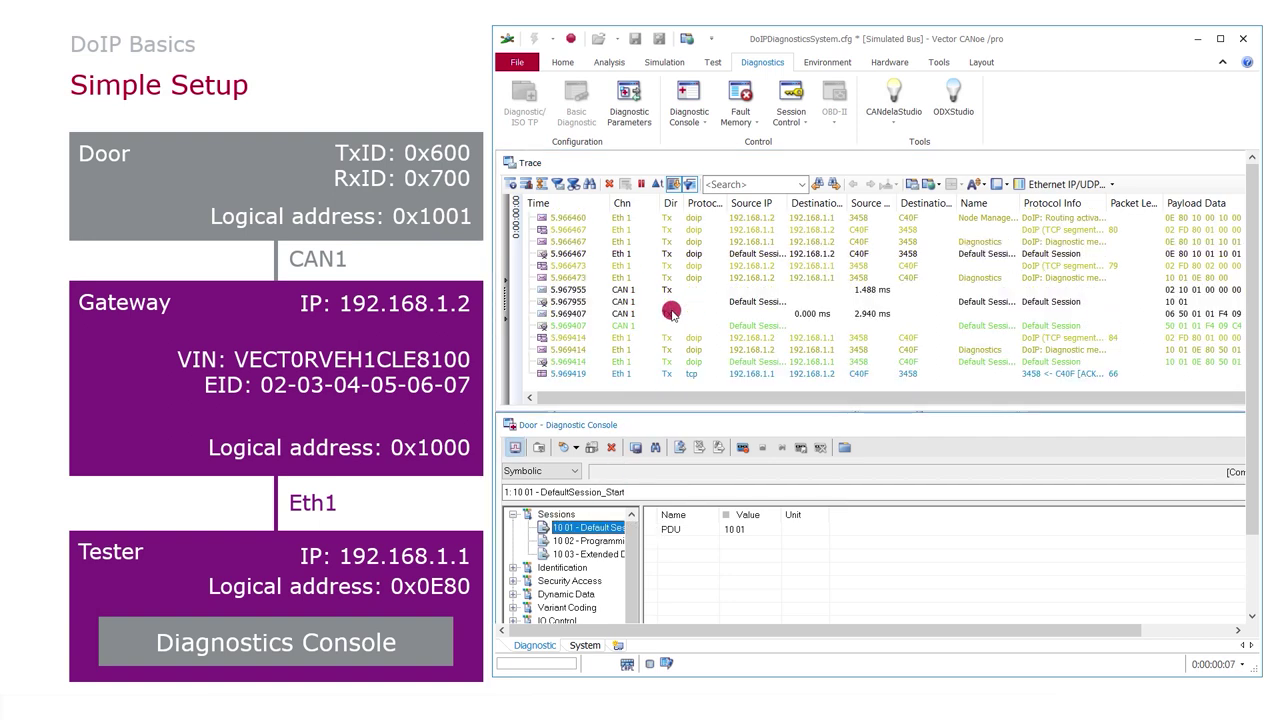
# Pause the trace and follow the request and Door's response across Eth1 and CAN1
pyautogui.click(760, 328)
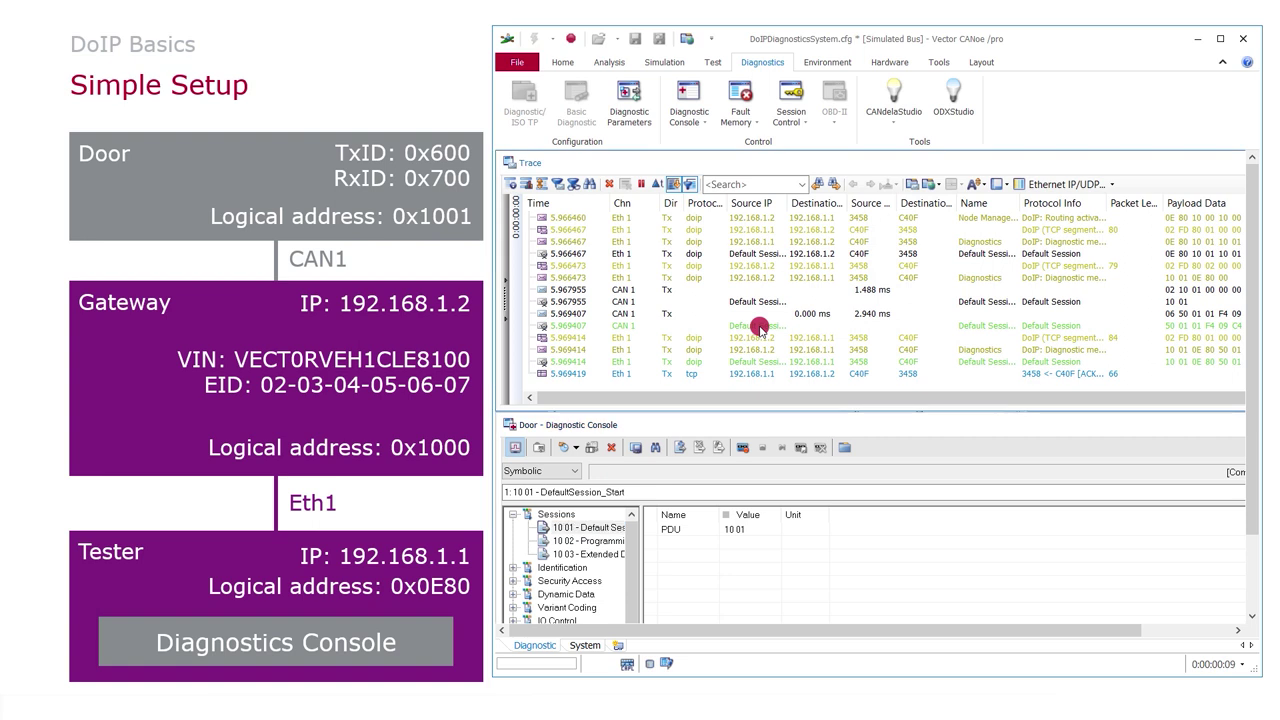
pyautogui.click(645, 186)
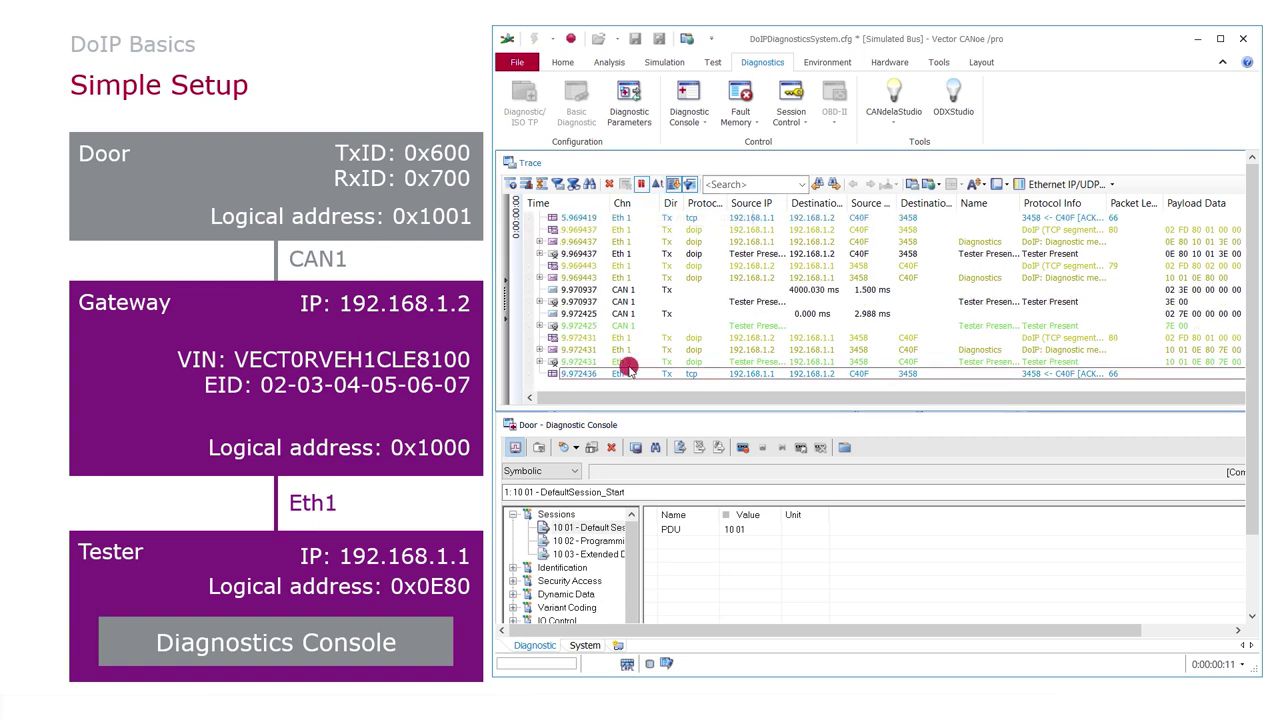
pyautogui.click(608, 266)
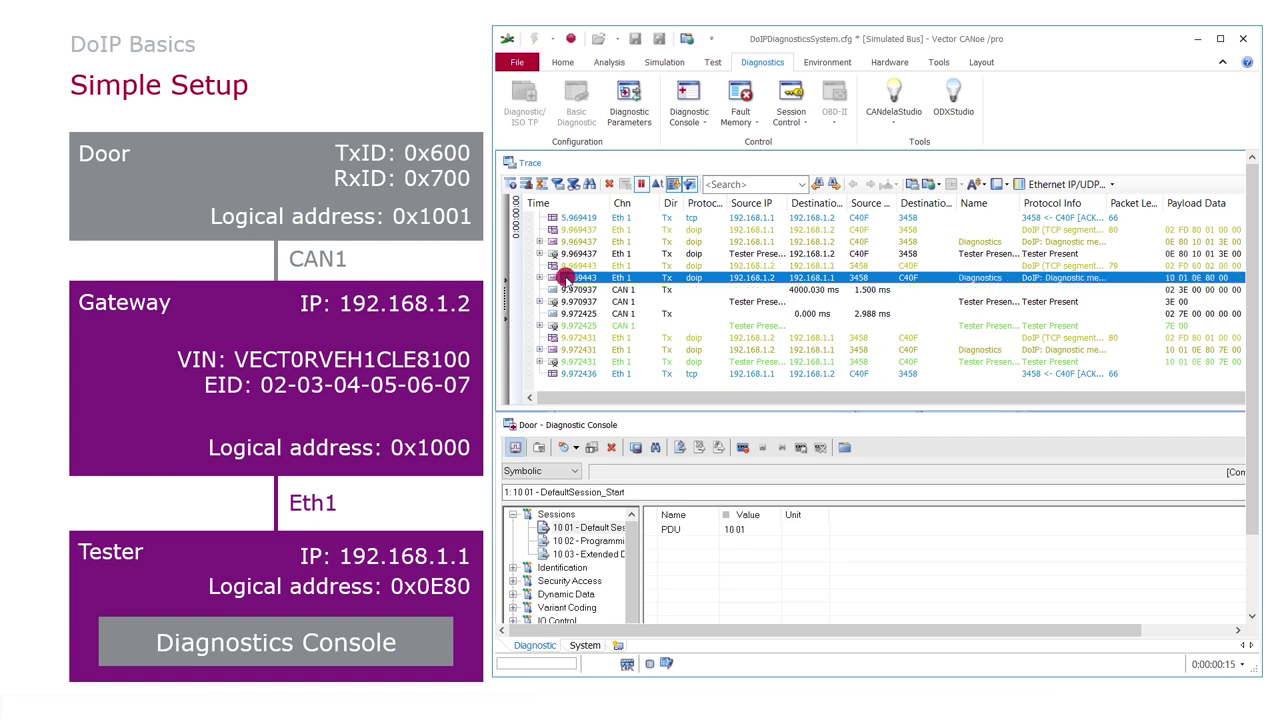
pyautogui.click(578, 290)
pyautogui.click(580, 314)
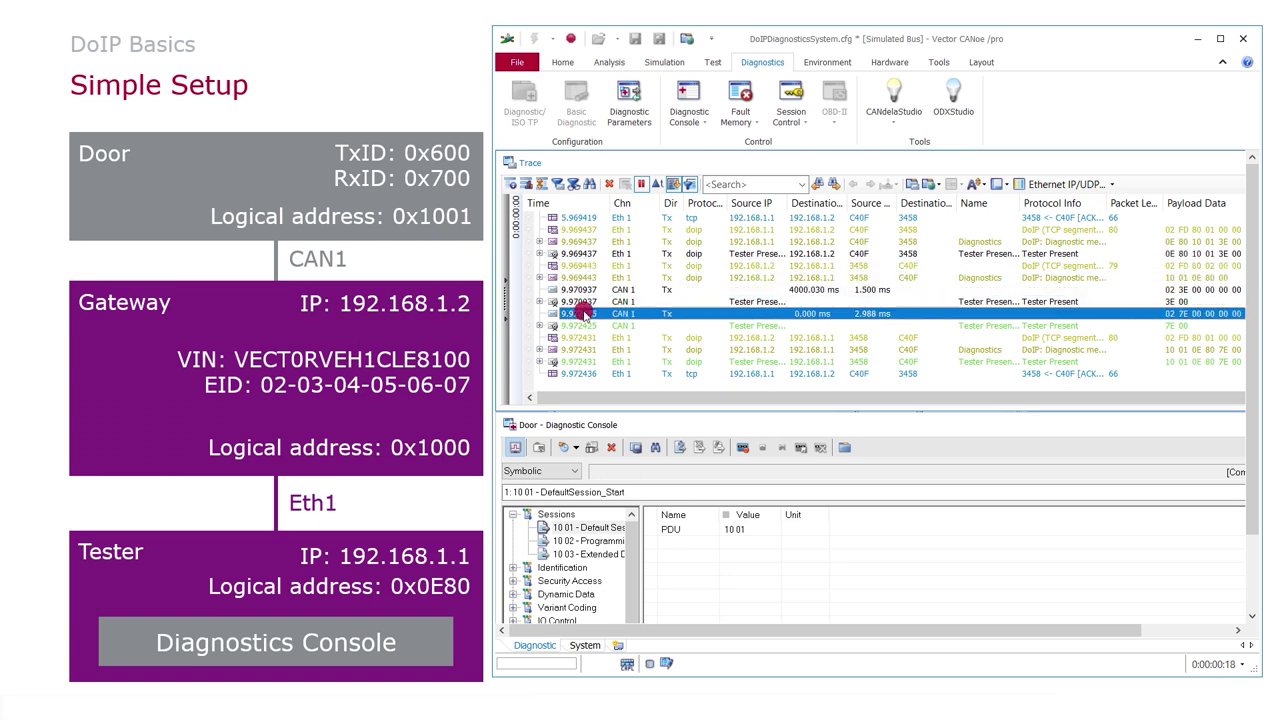
pyautogui.click(582, 326)
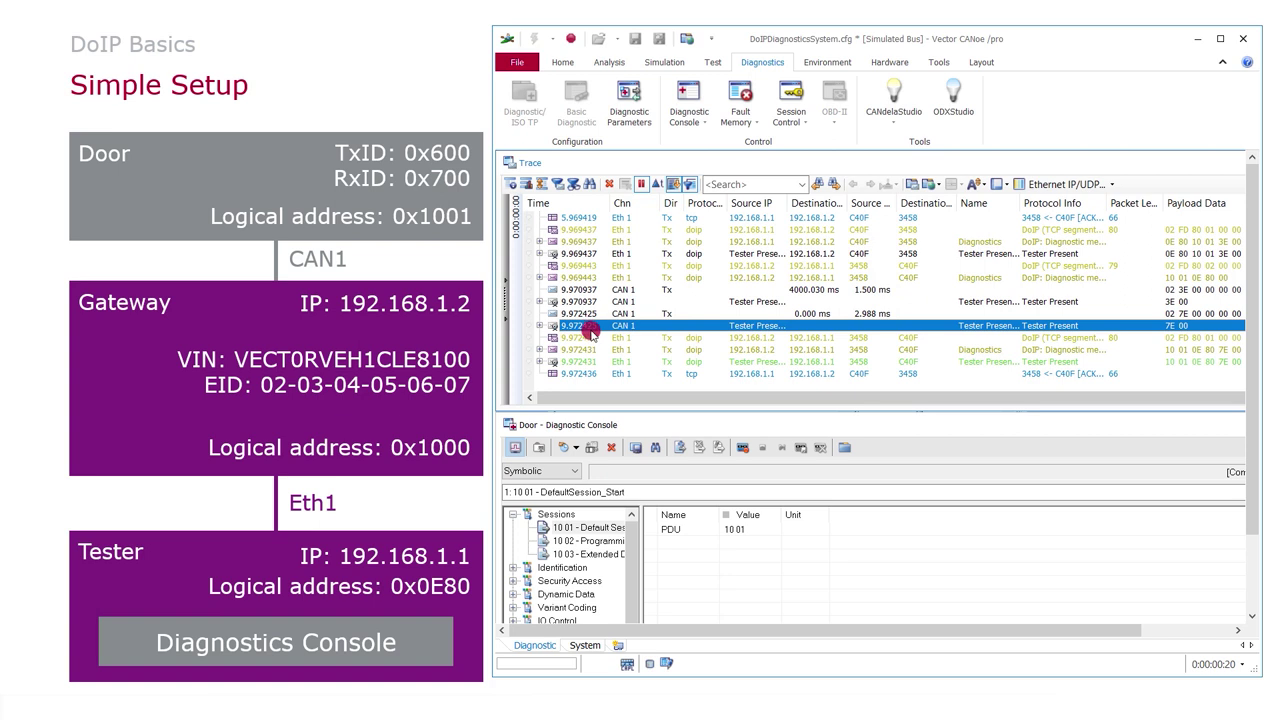
pyautogui.click(578, 362)
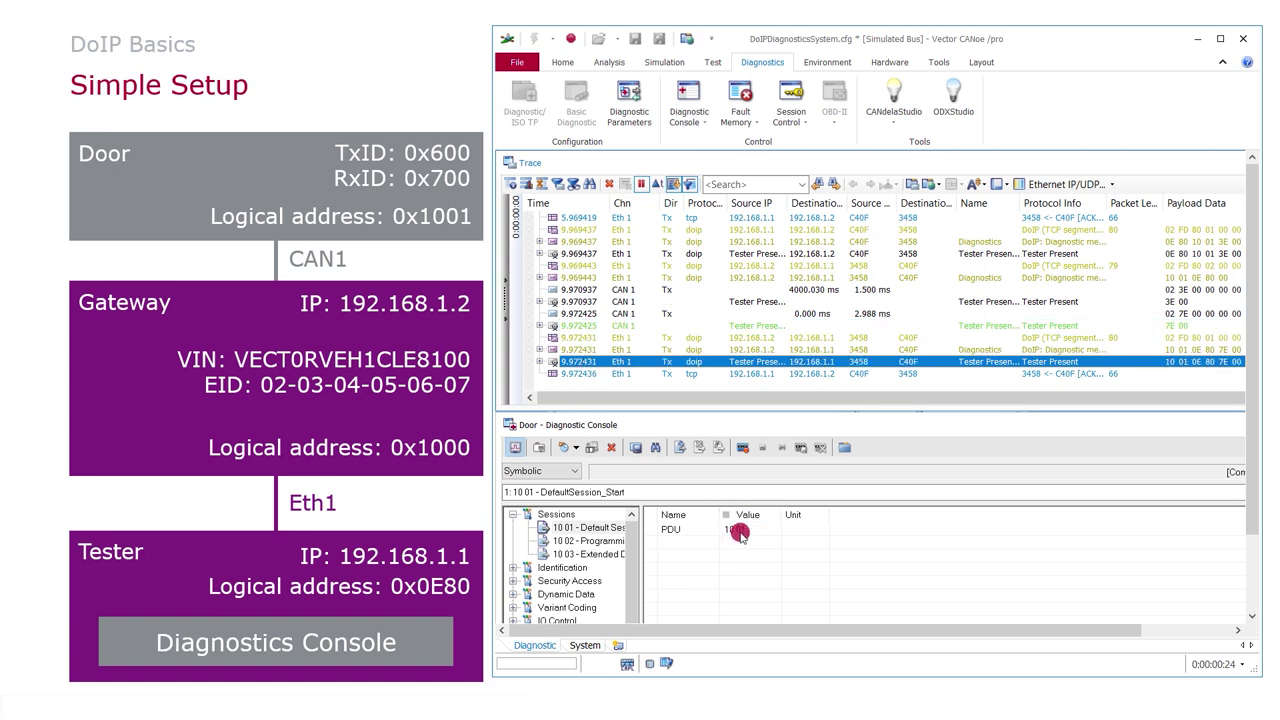
# Read the positive response's P3 and P3Ex timings in the maximized console, then restore the layout
pyautogui.click(790, 437)
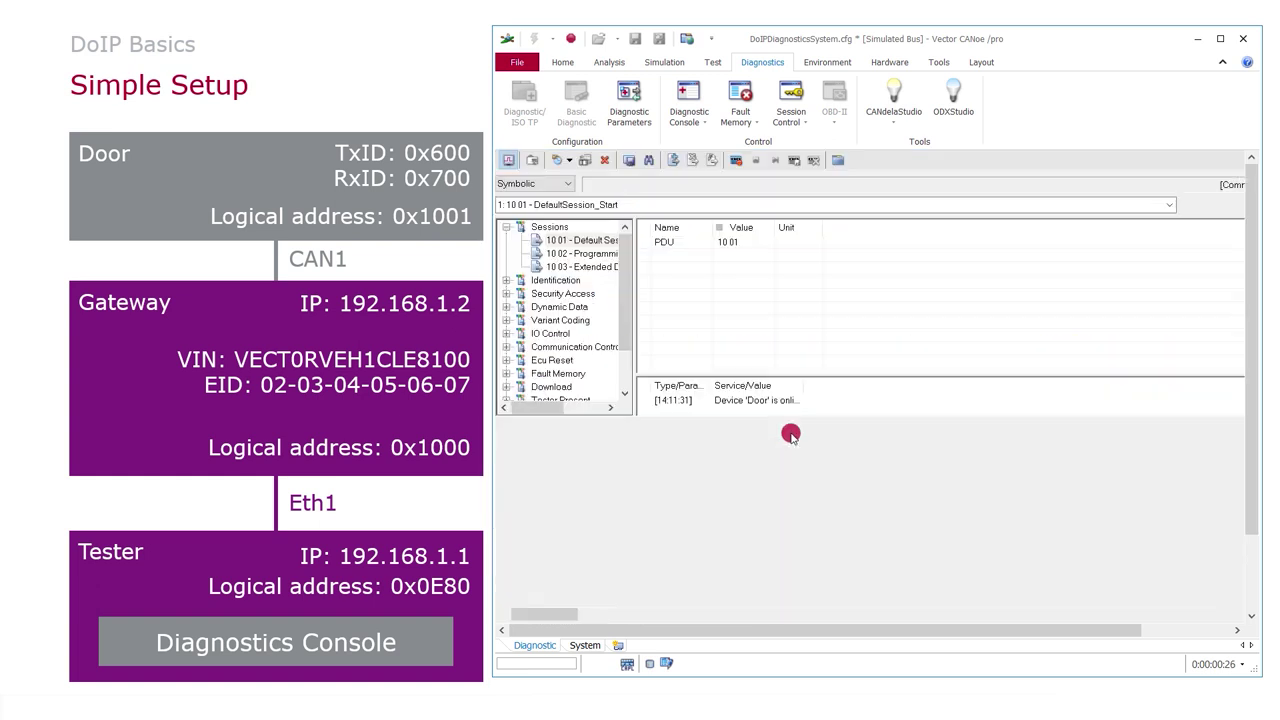
pyautogui.click(738, 455)
pyautogui.click(735, 467)
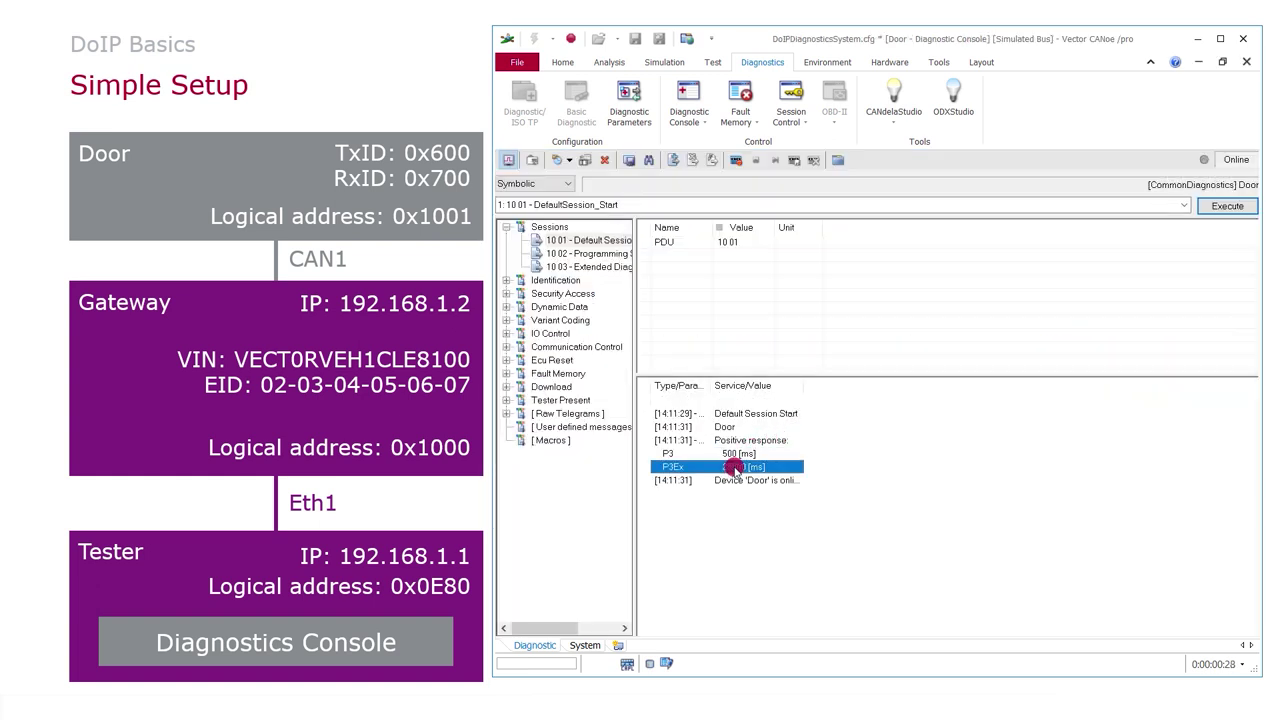
pyautogui.click(1222, 63)
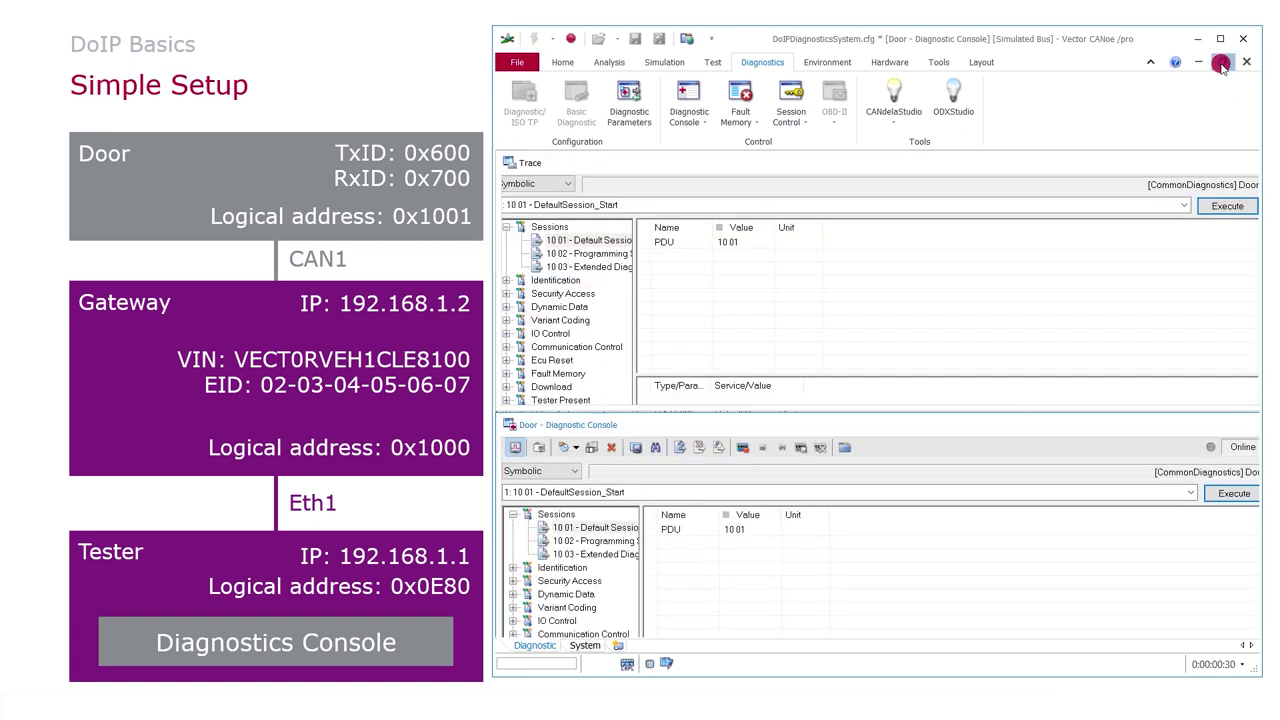
# In the Trace, select the Tester Present request, the gateway's vehicle announcement, and the following TCP SYN
pyautogui.click(657, 251)
pyautogui.scroll(2, 657, 251)
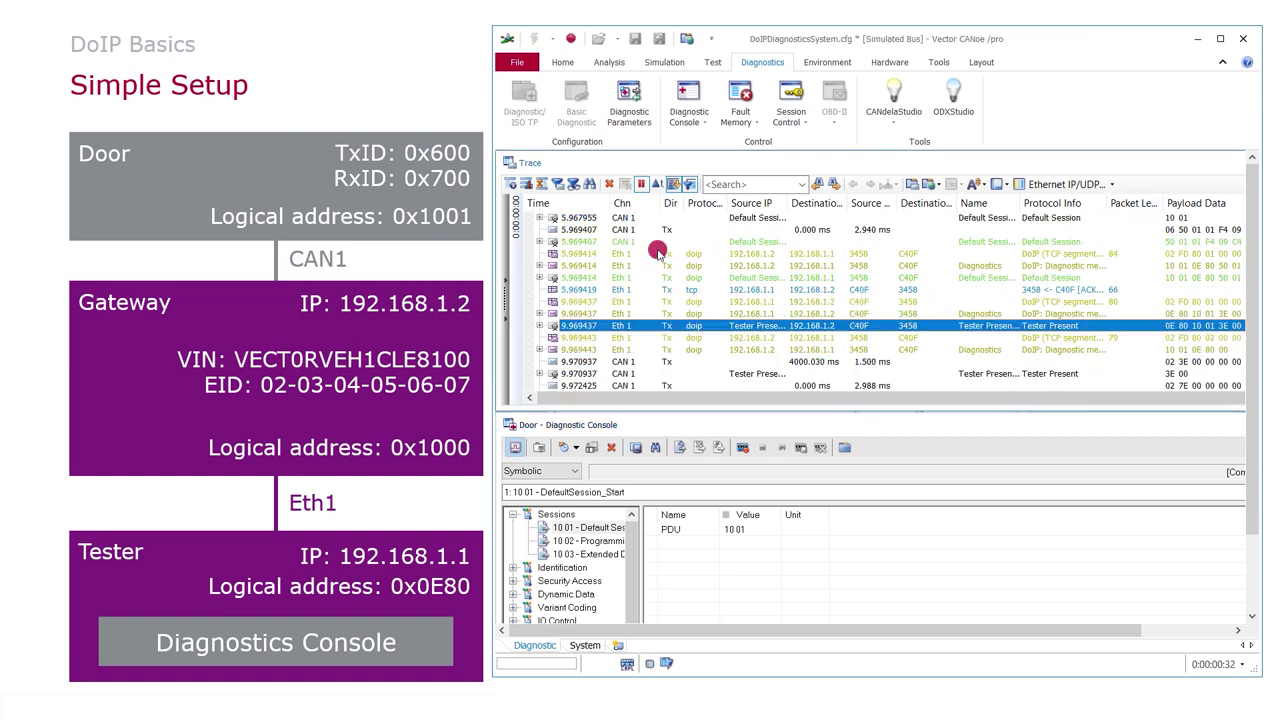
pyautogui.scroll(5, 657, 251)
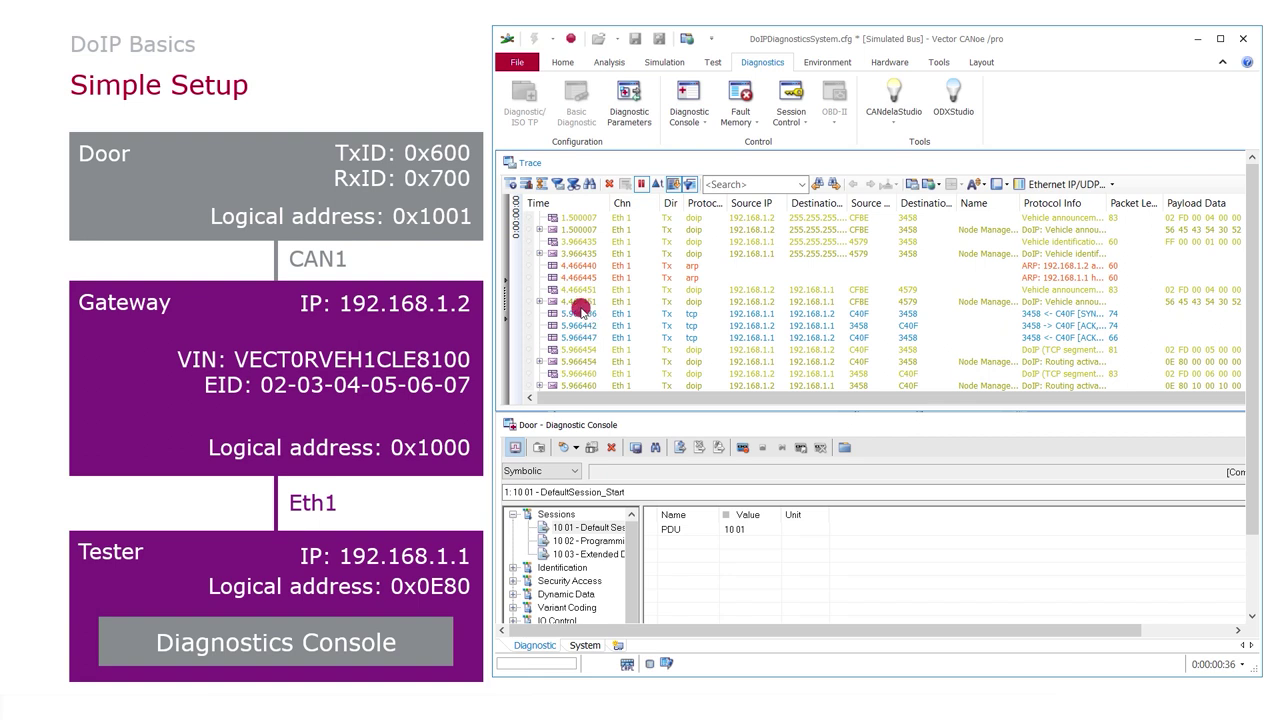
pyautogui.click(580, 302)
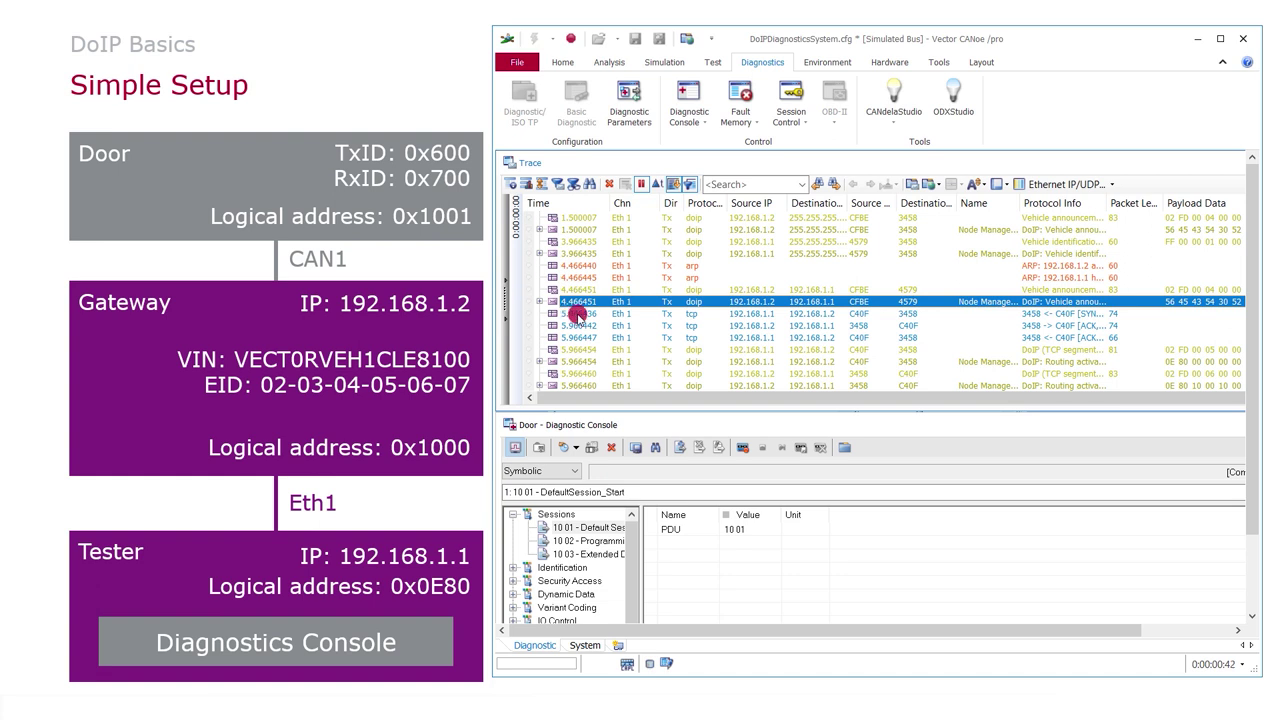
pyautogui.keyDown('shift'); pyautogui.click(580, 314); pyautogui.keyUp('shift')
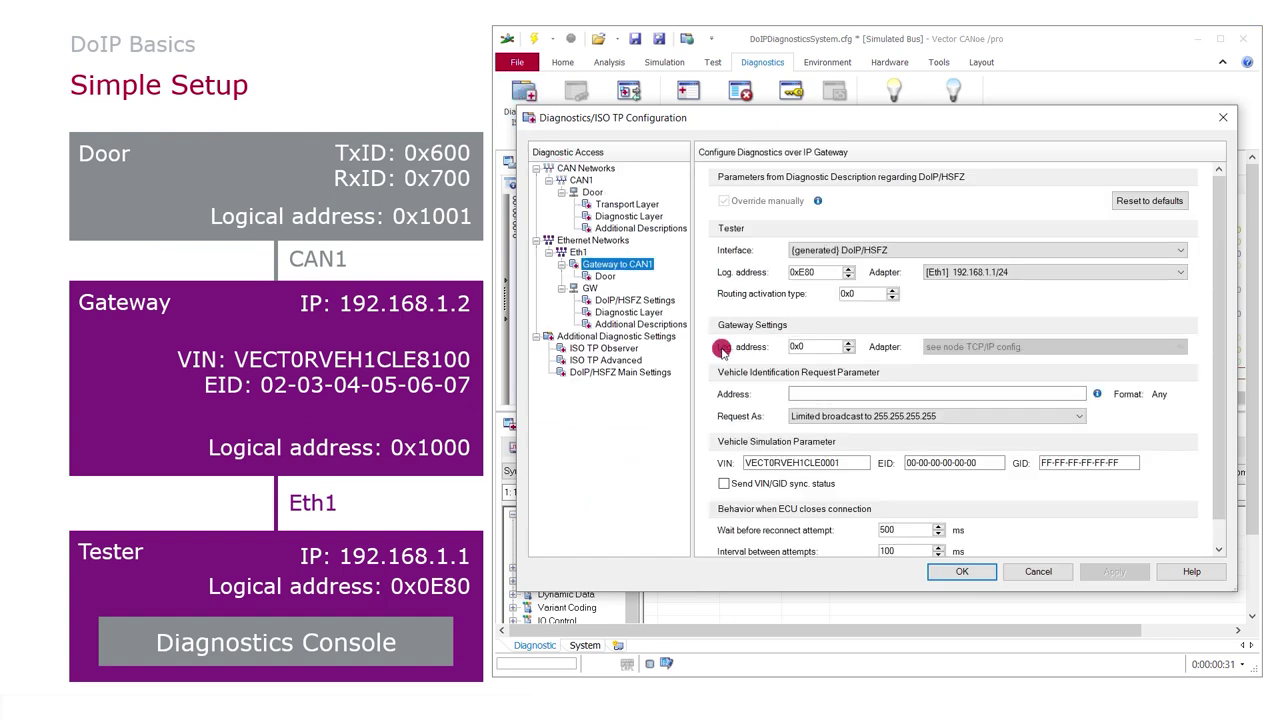
# Copy the gateway VIN VECT0RVEH1CLE8100 from the GW DoIP/HSFZ settings
pyautogui.click(589, 288)
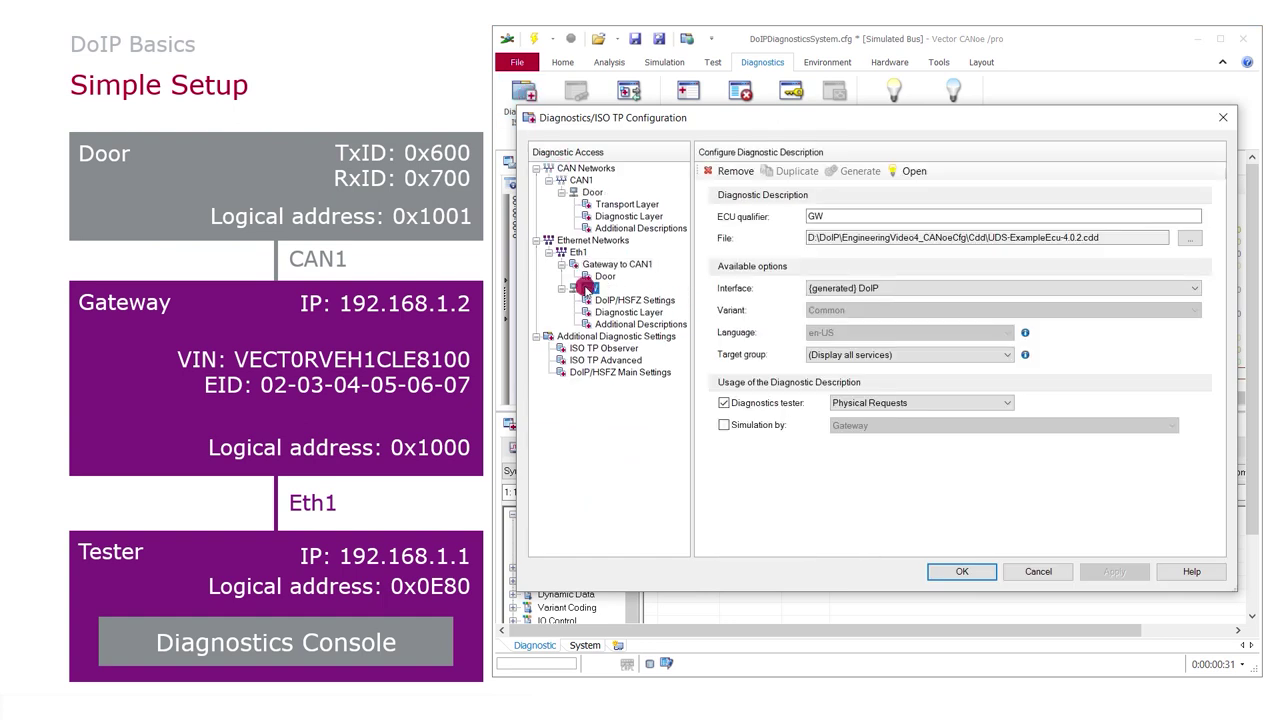
pyautogui.click(597, 301)
pyautogui.doubleClick(855, 518)
pyautogui.rightClick(778, 519)
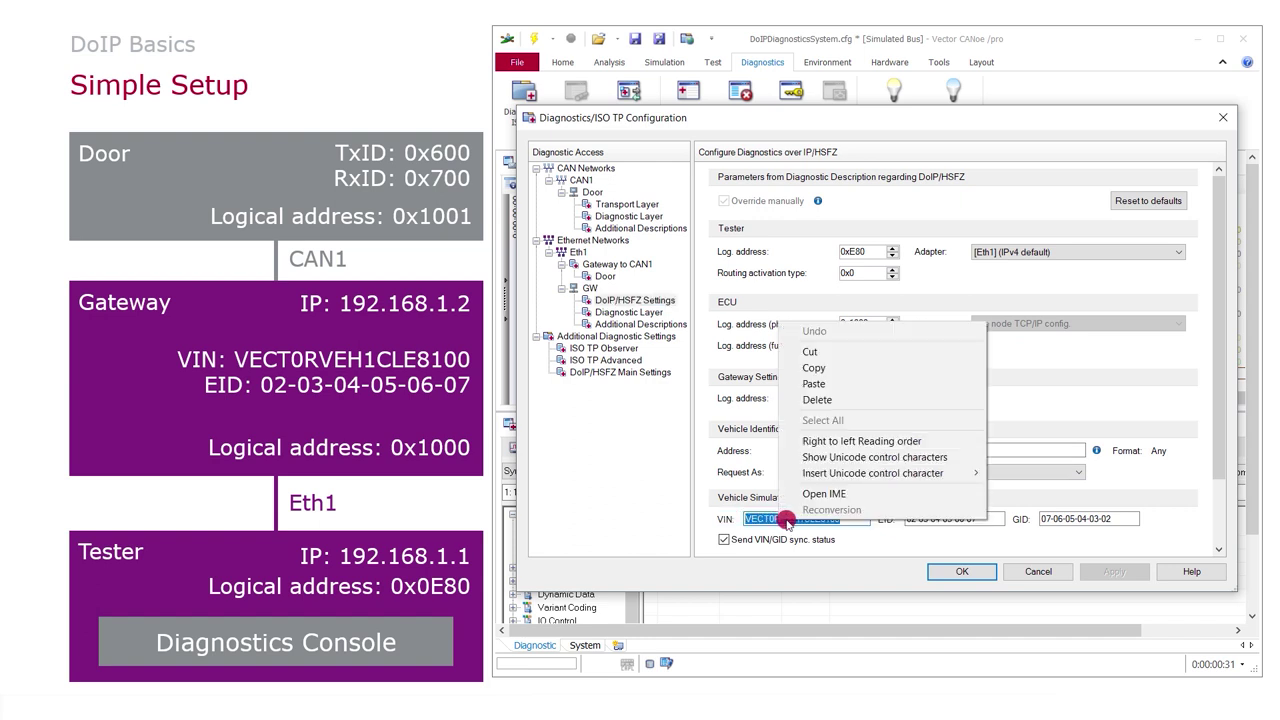
pyautogui.click(833, 368)
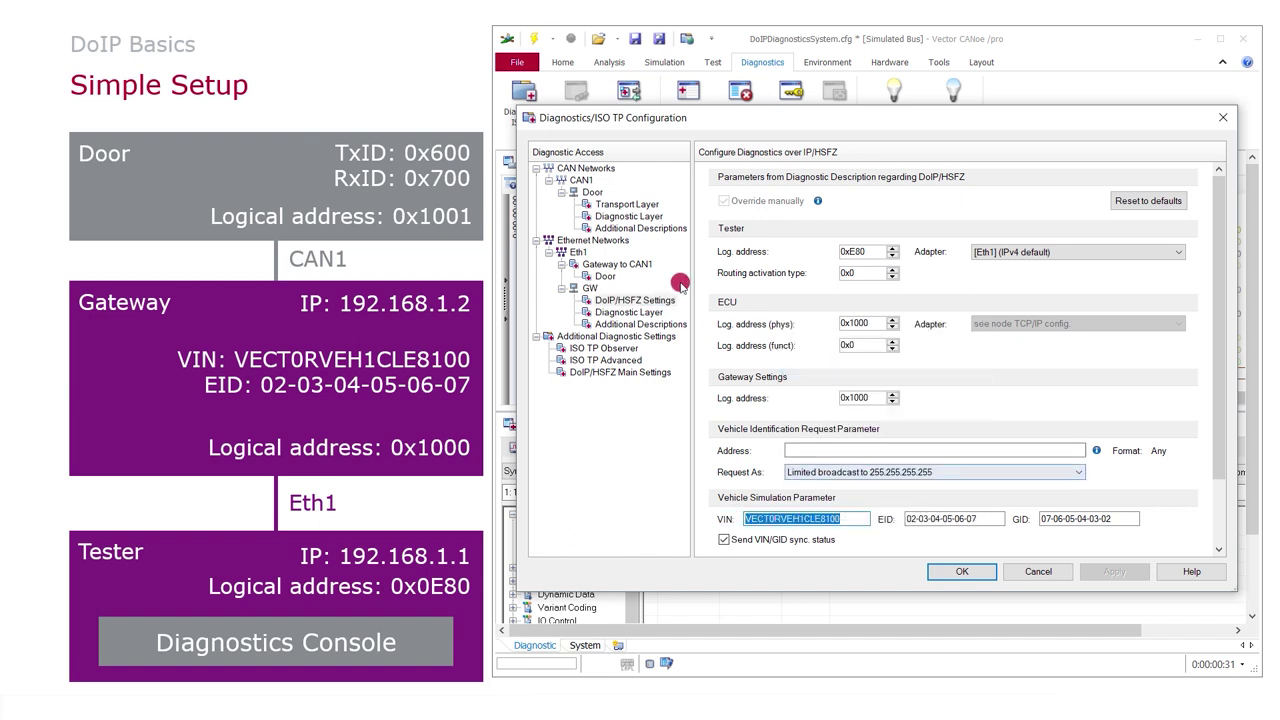
# Paste the VIN as the Gateway to CAN1 Vehicle Identification Address and apply with OK
pyautogui.click(612, 264)
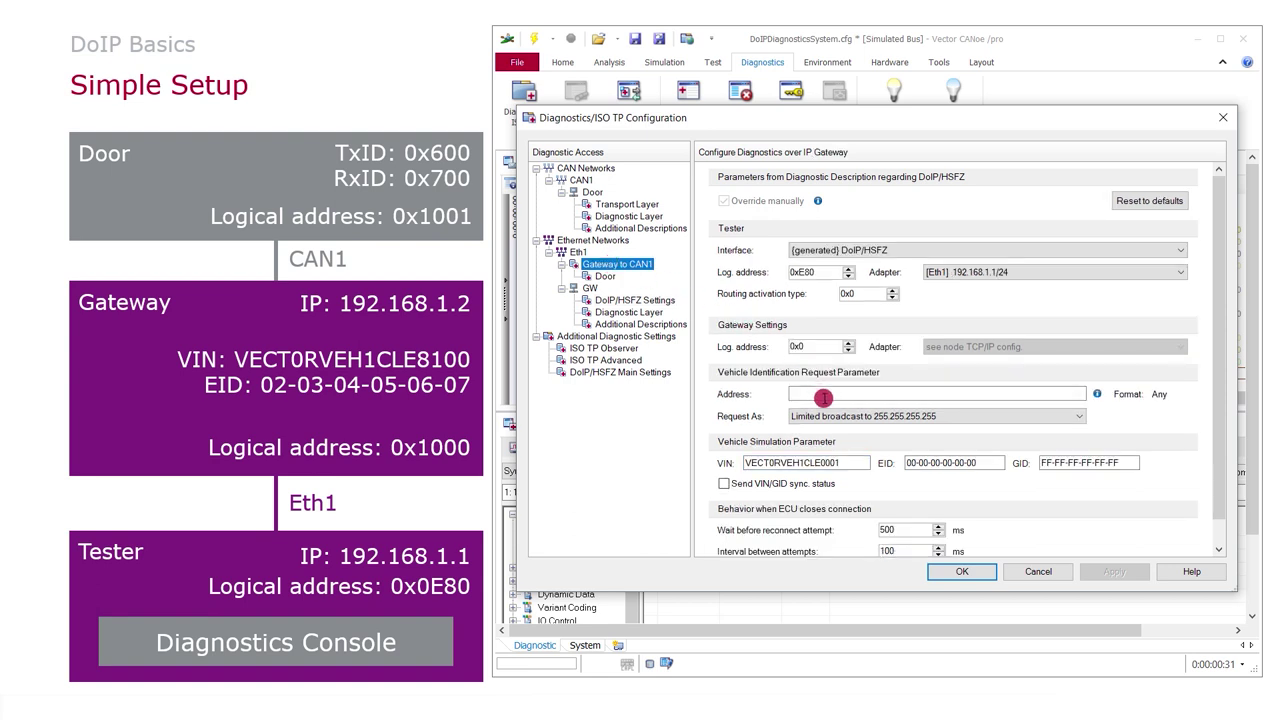
pyautogui.rightClick(826, 394)
pyautogui.click(884, 453)
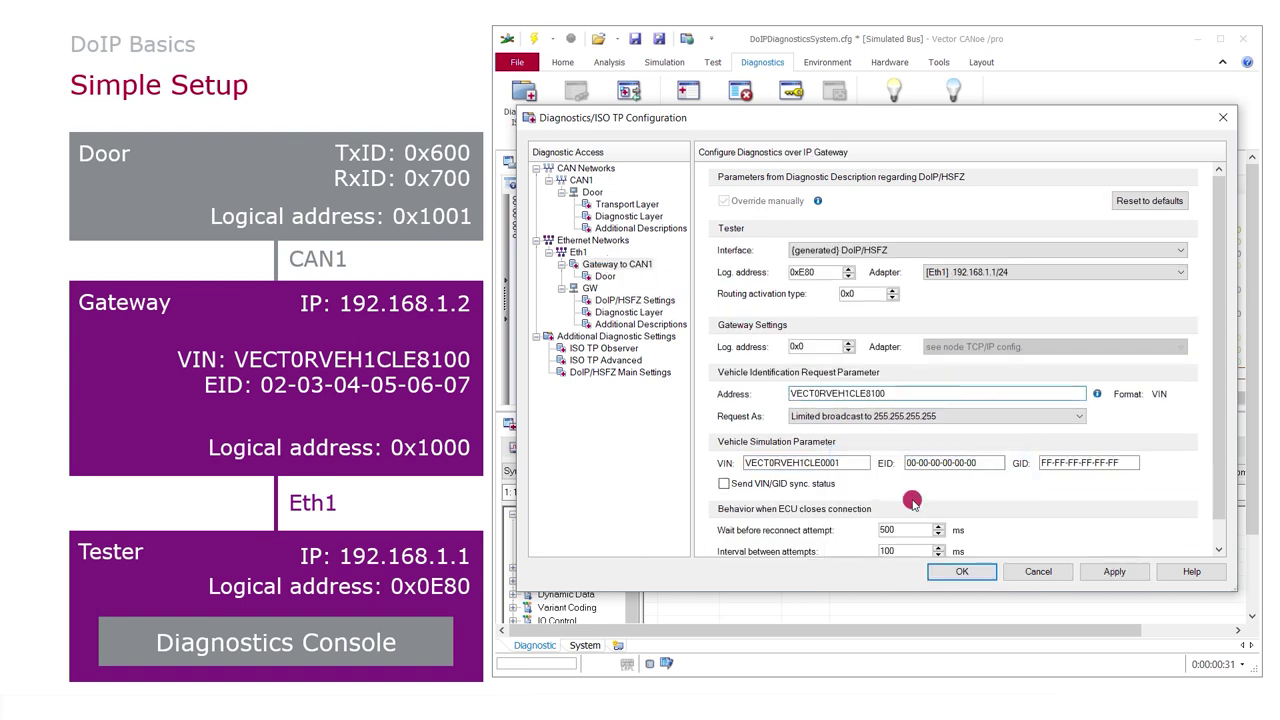
pyautogui.click(960, 568)
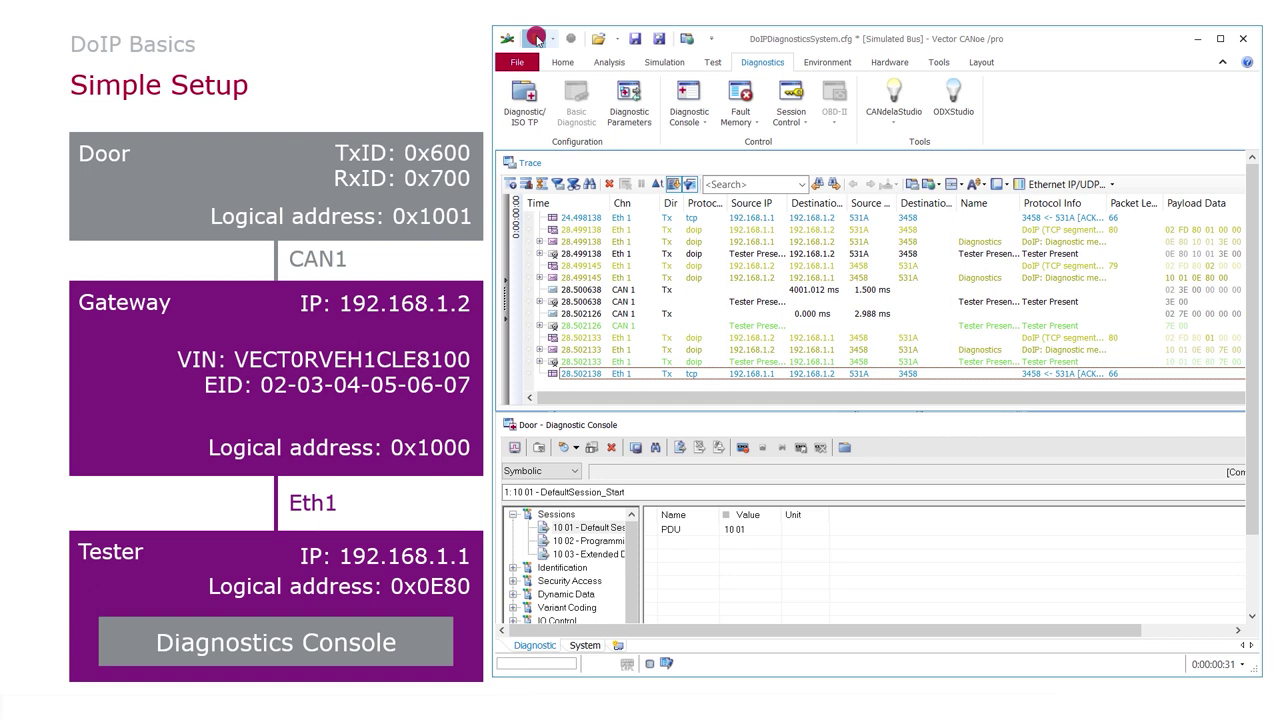
# Run the measurement, send the 10 01 Default Session request, and stop it
pyautogui.click(537, 38)
pyautogui.click(630, 520)
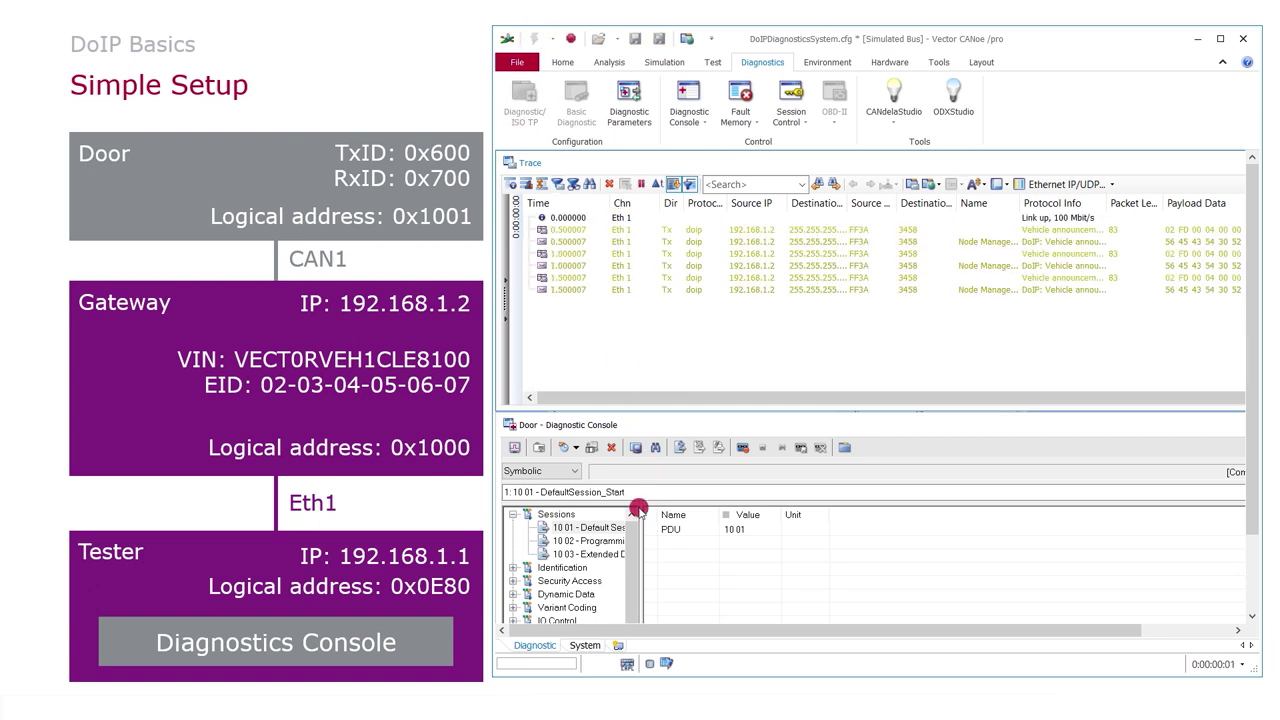
pyautogui.doubleClick(606, 527)
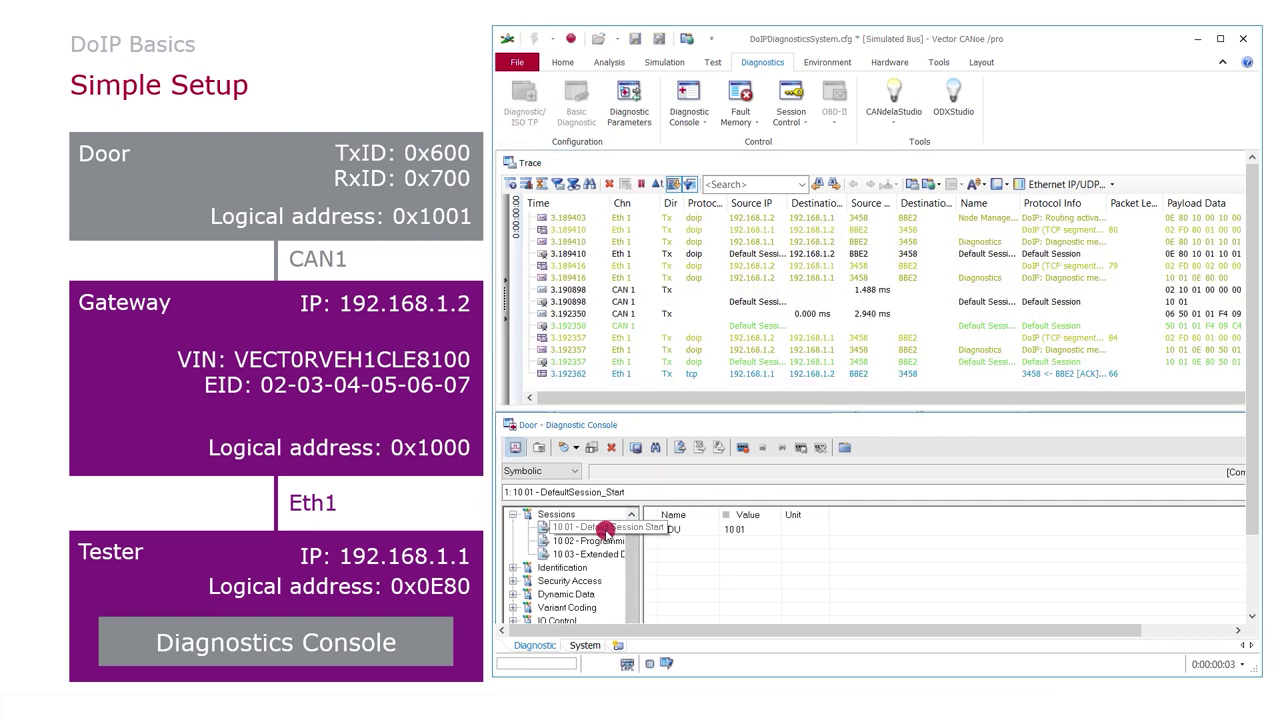
pyautogui.click(663, 294)
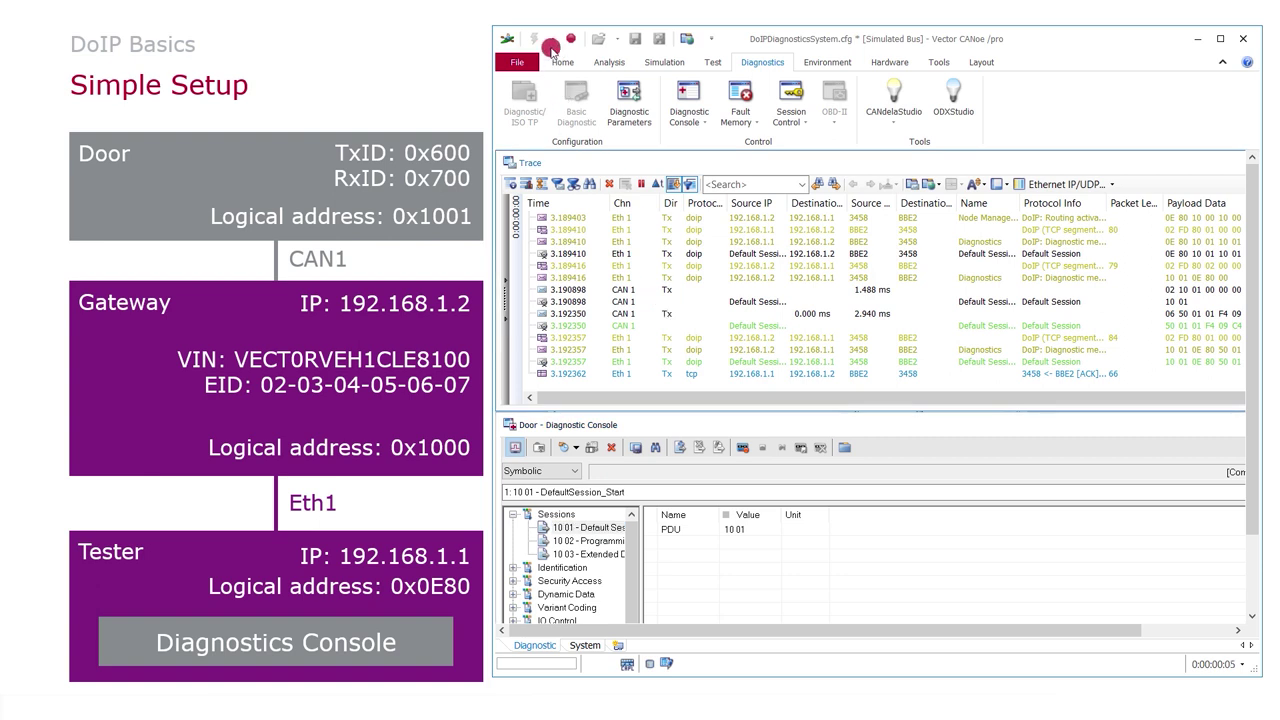
pyautogui.click(570, 40)
# In the new trace, select the gateway's vehicle announcement and the following TCP connection request
pyautogui.click(625, 231)
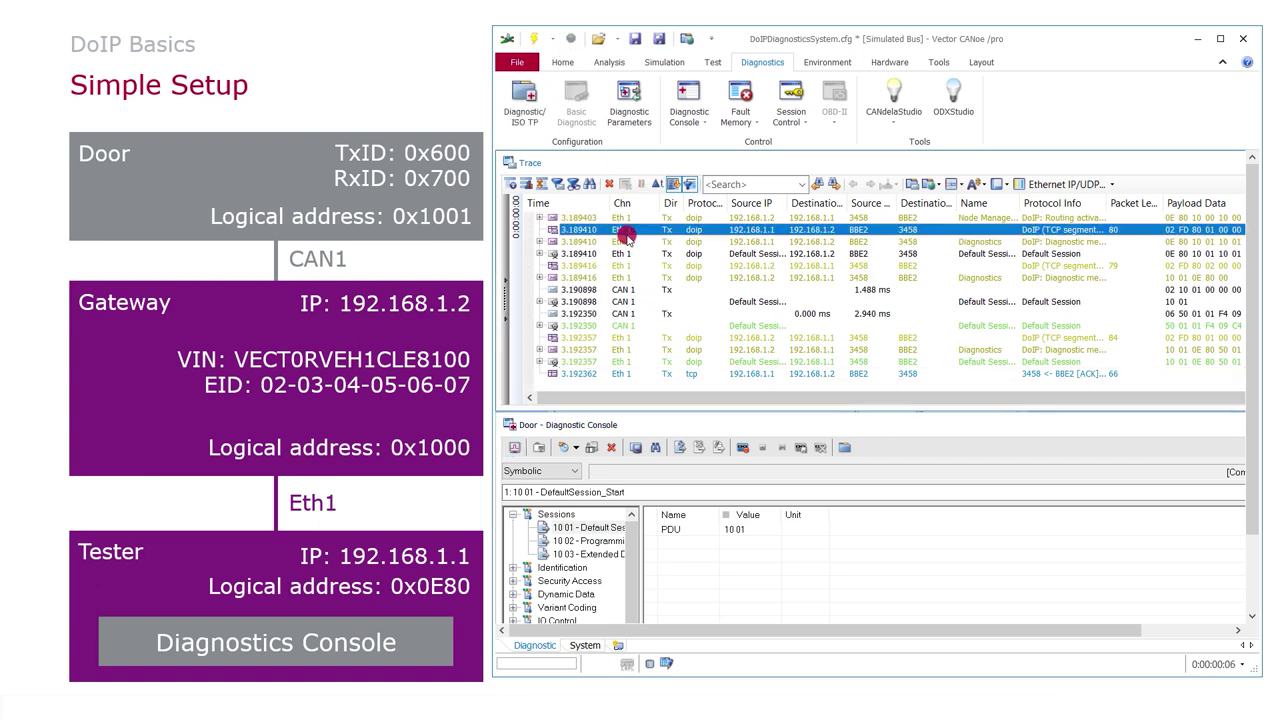
pyautogui.scroll(4, 625, 235)
pyautogui.click(610, 277)
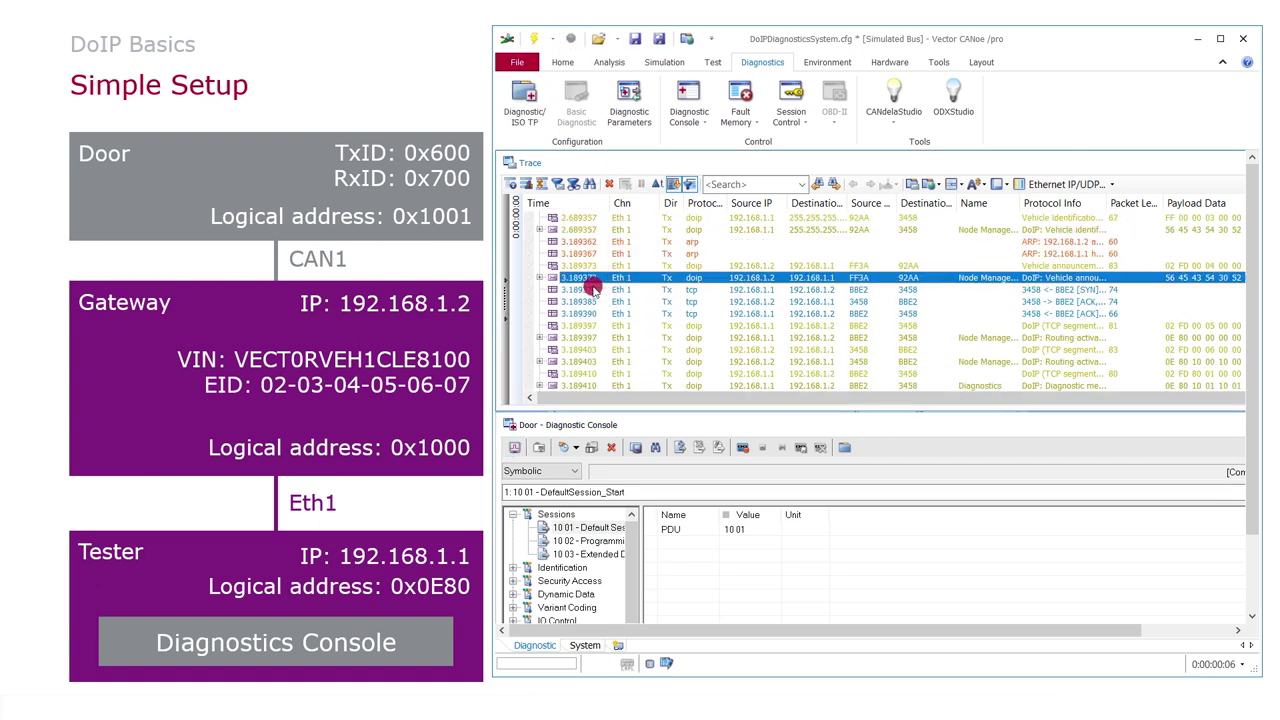
pyautogui.keyDown('shift'); pyautogui.click(588, 289); pyautogui.keyUp('shift')
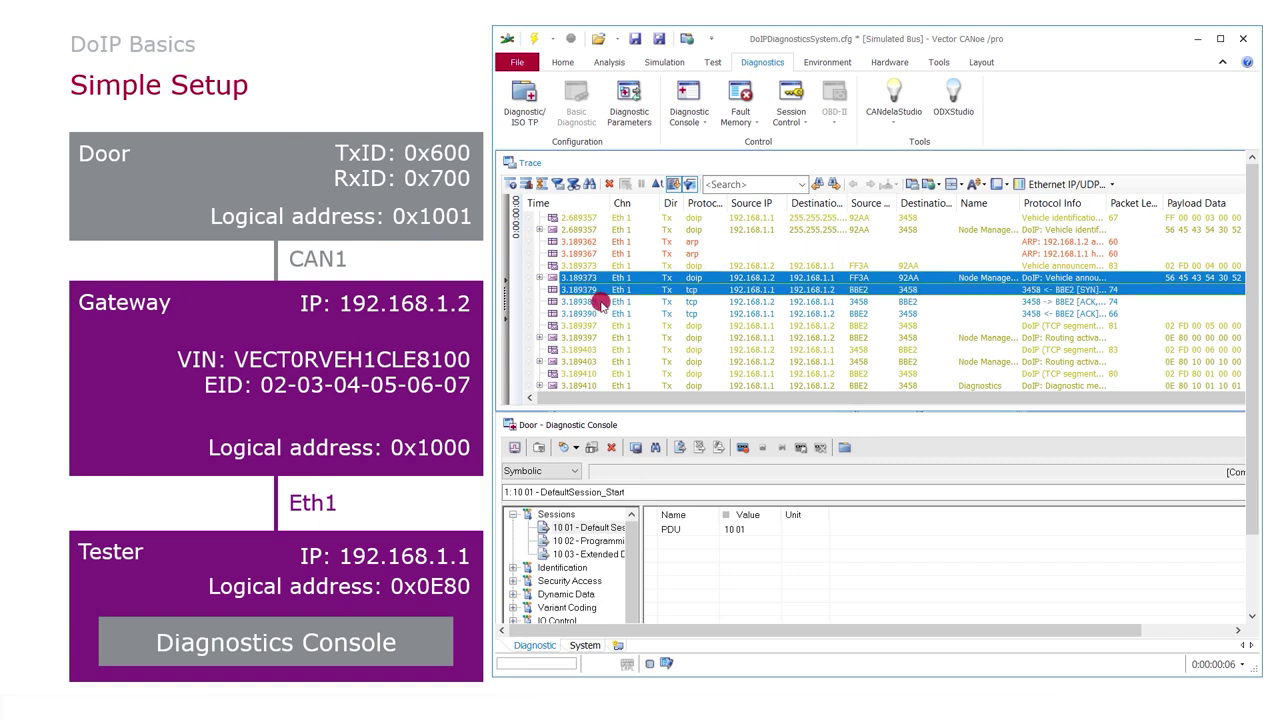